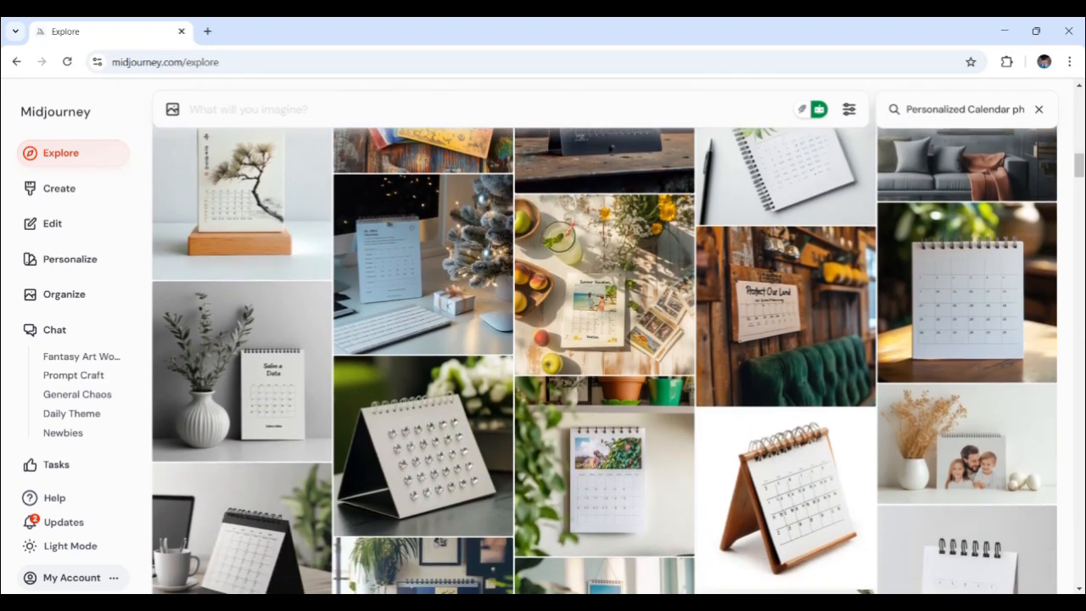
Browse the personalized and season-themed calendar images for inspiration and view the December Christmas tree illustration in detail
{"action": "scroll", "coordinate": [604, 360], "scroll_direction": "down", "scroll_amount": 2}
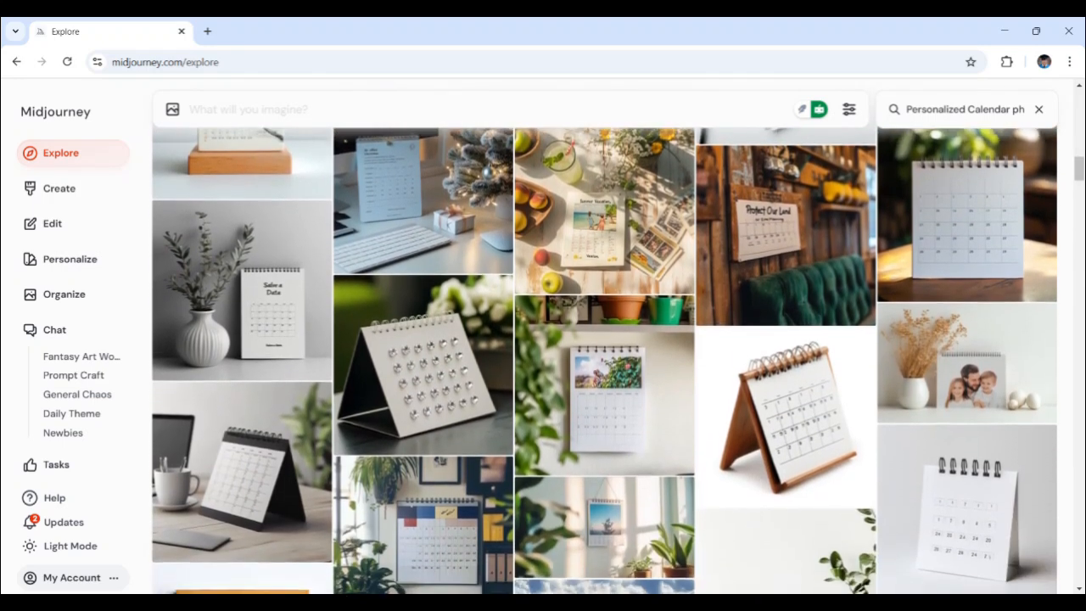
{"action": "scroll", "coordinate": [604, 361], "scroll_direction": "down", "scroll_amount": 1}
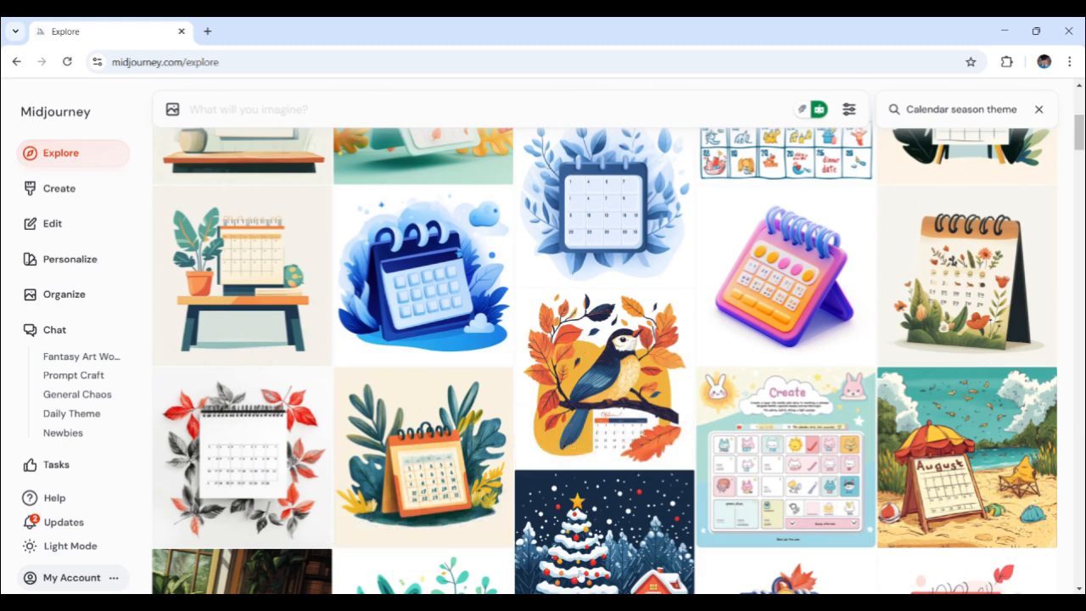
{"action": "left_click", "coordinate": [587, 540]}
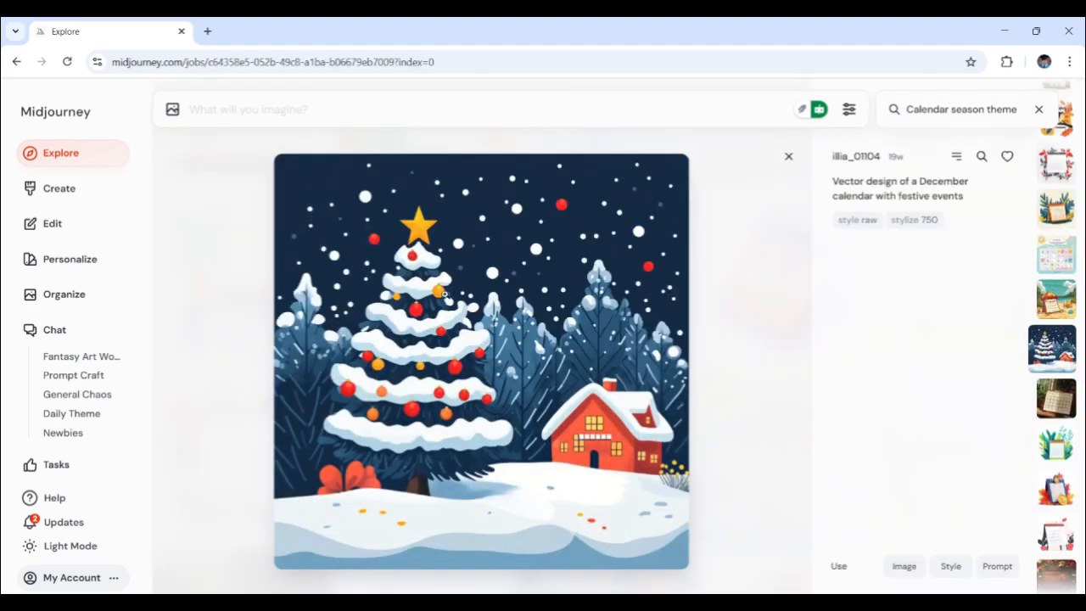
{"action": "left_click", "coordinate": [789, 157]}
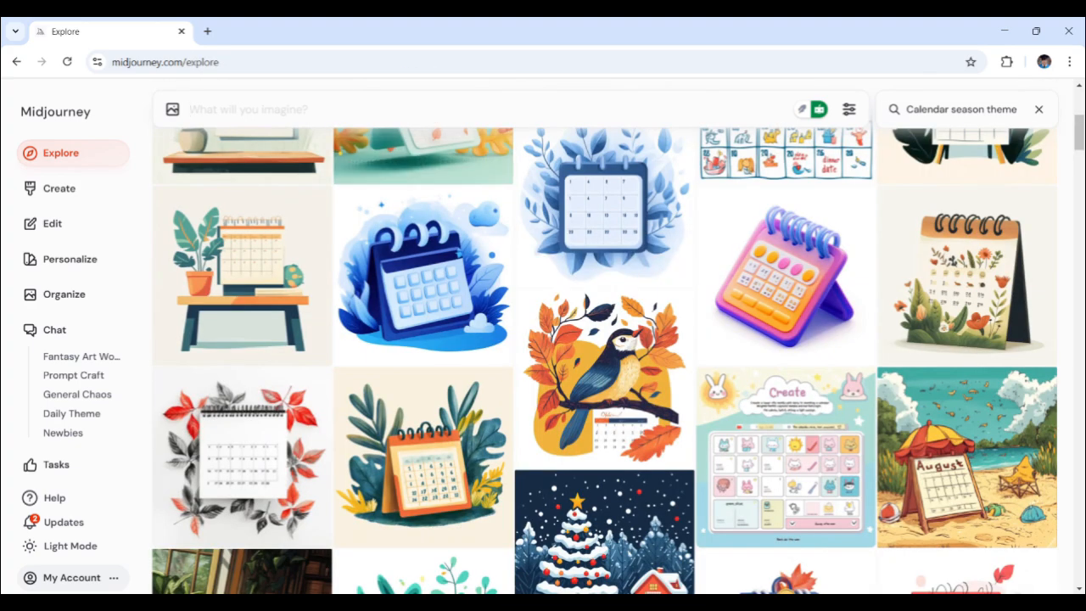
Enter an image prompt for a peaceful wooden log cabin in a snow-covered forest with glowing windows, chimney smoke, soft golden hour lighting and ultra-realistic detail
{"action": "type", "text": "A peaceful wooden log cabin deep in the snow-covered forest, warm glowing lights from the windows, chimney smoke drifting into the sky, pine trees covered in frost, intricate snowfall details, soft golden hour lighting, high-resolution ultra-realistic, cinematic depth, crisp textures, volumetric lighting, snowfall gently falling, cozy and inviting atmosphere"}
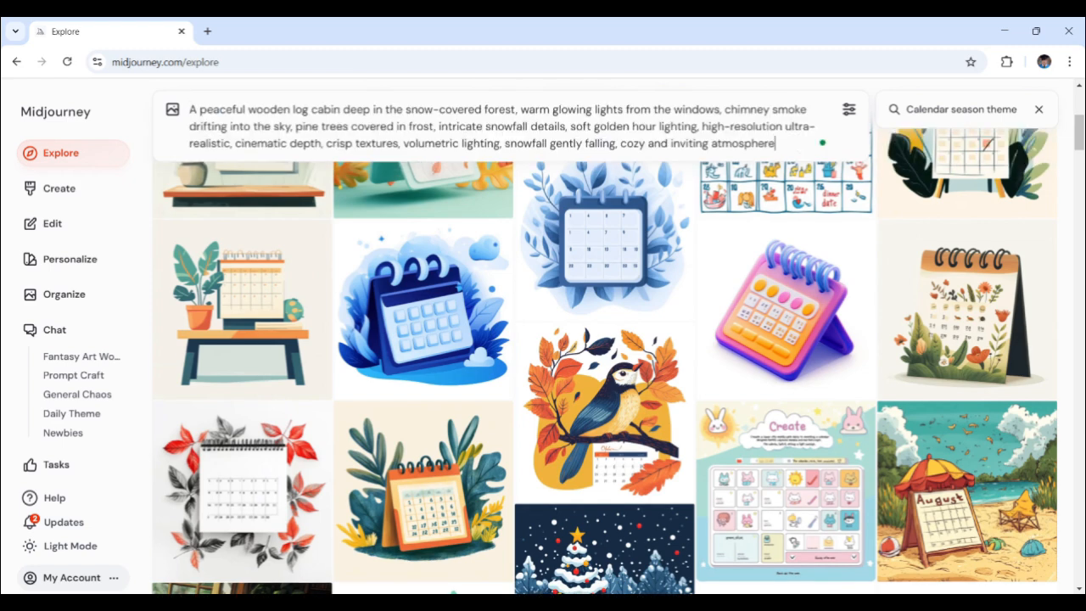
{"action": "left_click_drag", "start_coordinate": [199, 109], "coordinate": [517, 109]}
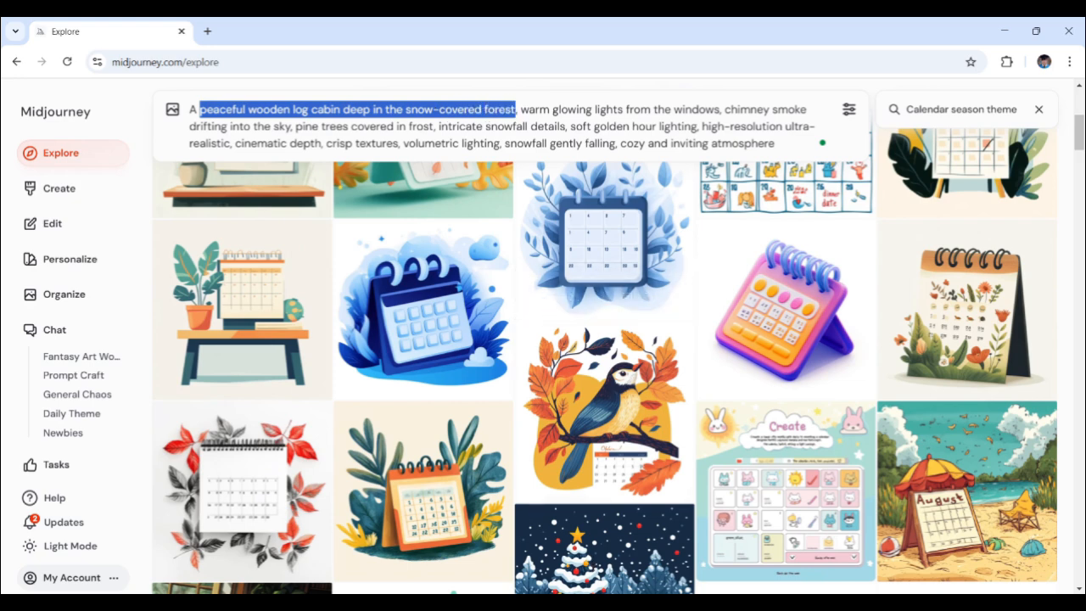
{"action": "left_click", "coordinate": [629, 541]}
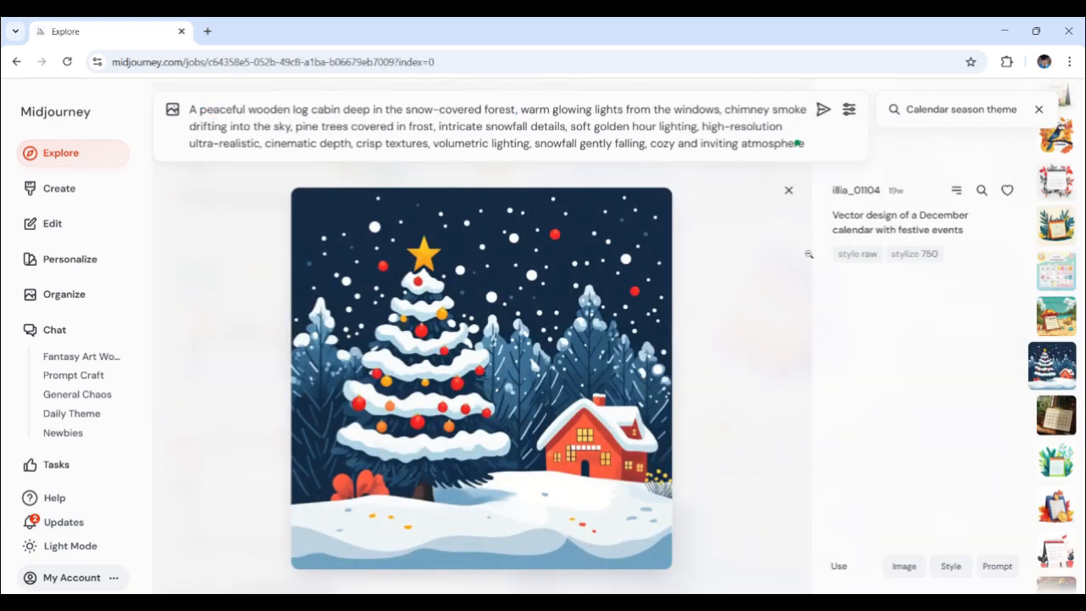
{"action": "left_click", "coordinate": [788, 191]}
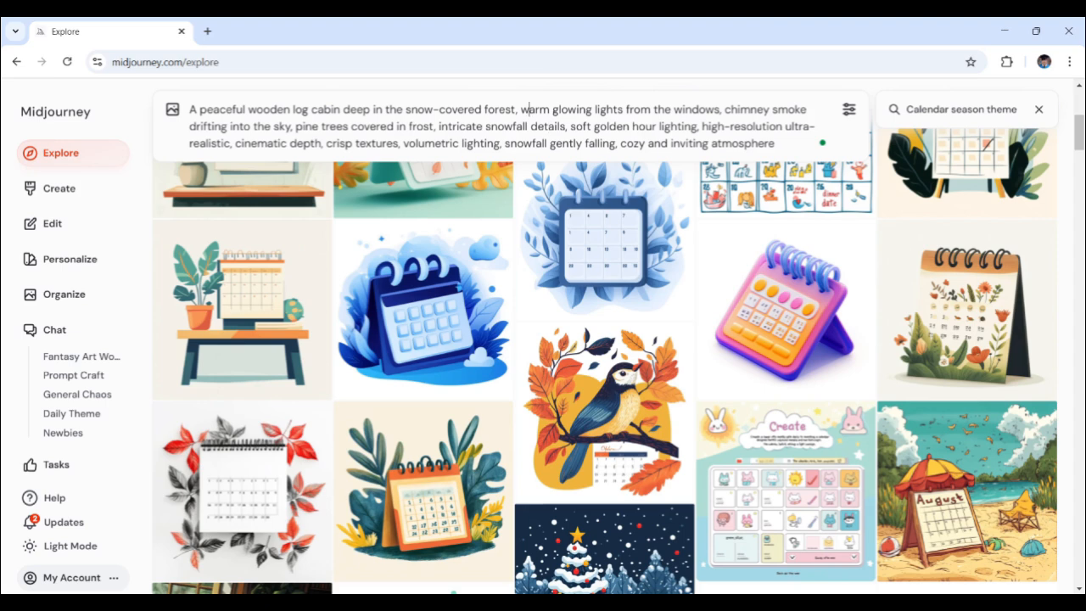
{"action": "double_click", "coordinate": [538, 126]}
{"action": "left_click", "coordinate": [608, 126]}
{"action": "left_click_drag", "start_coordinate": [775, 143], "coordinate": [701, 127]}
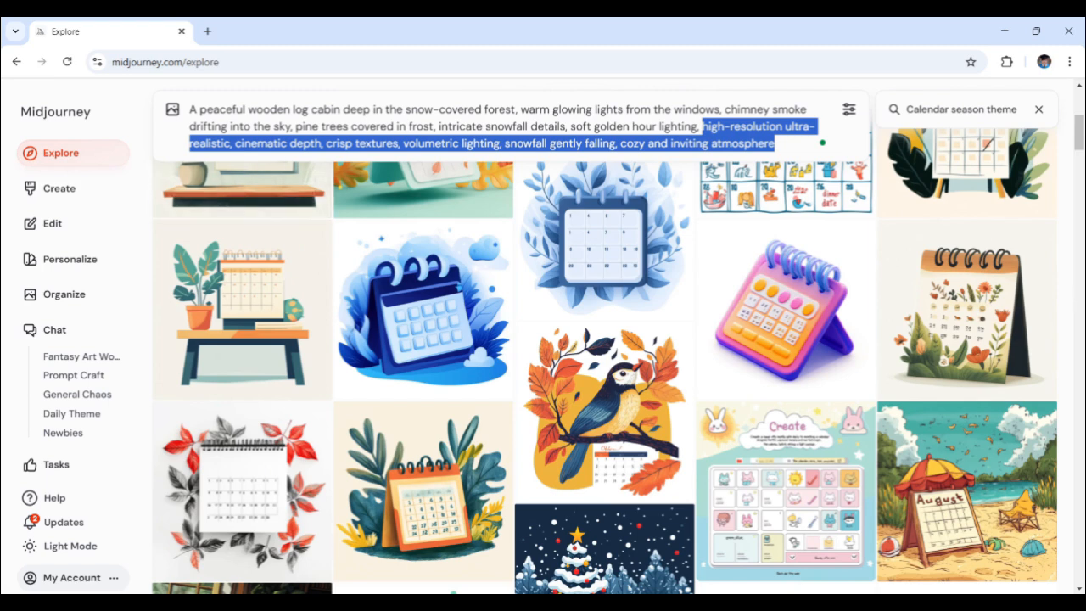
{"action": "left_click", "coordinate": [504, 126]}
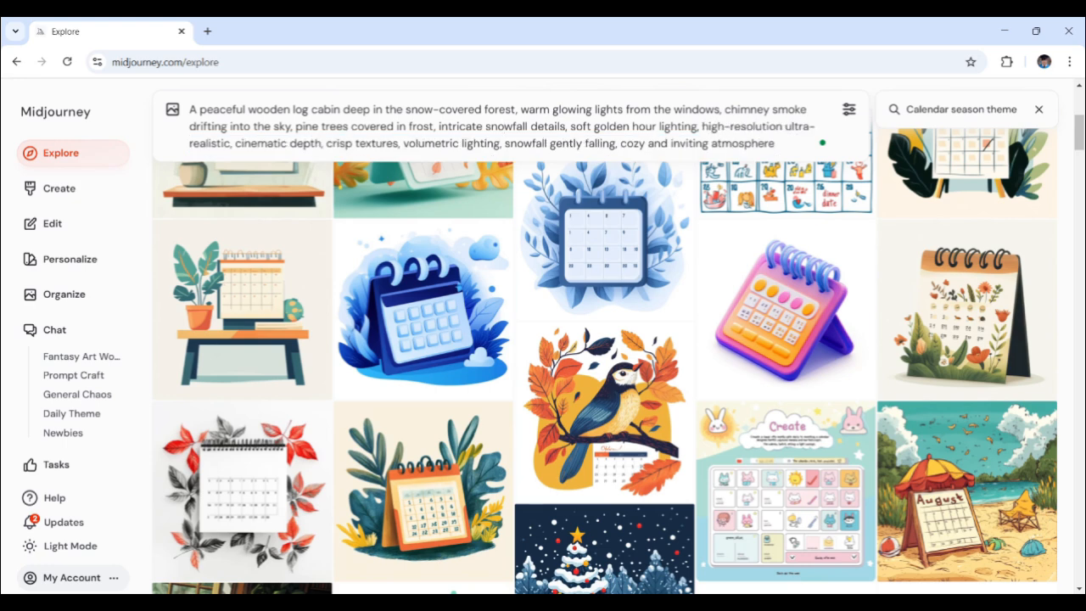
Set the generation options to a 6:5 landscape image size and Standard model mode
{"action": "left_click", "coordinate": [849, 109]}
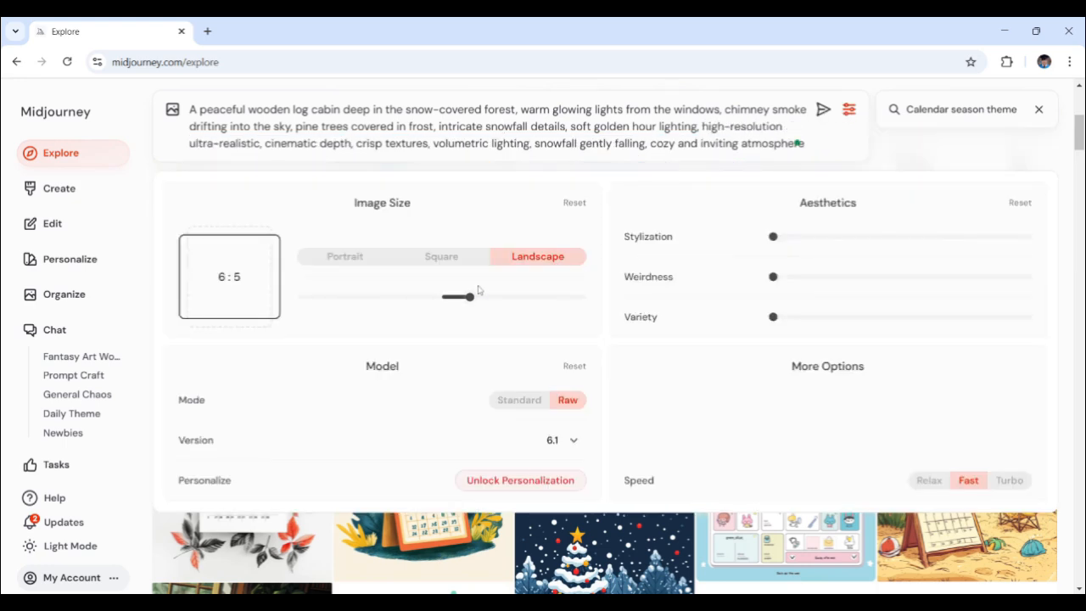
{"action": "mouse_move", "coordinate": [469, 296]}
{"action": "left_mouse_down"}
{"action": "mouse_move", "coordinate": [382, 311]}
{"action": "mouse_move", "coordinate": [498, 301]}
{"action": "mouse_move", "coordinate": [477, 308]}
{"action": "left_mouse_up"}
{"action": "left_click", "coordinate": [533, 405]}
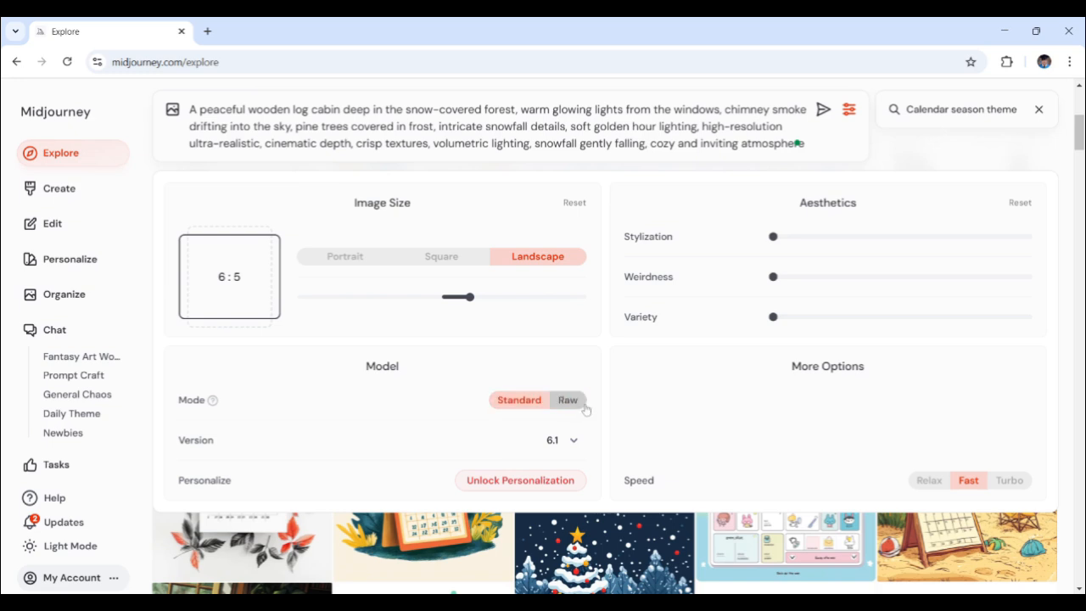
{"action": "left_click", "coordinate": [572, 405]}
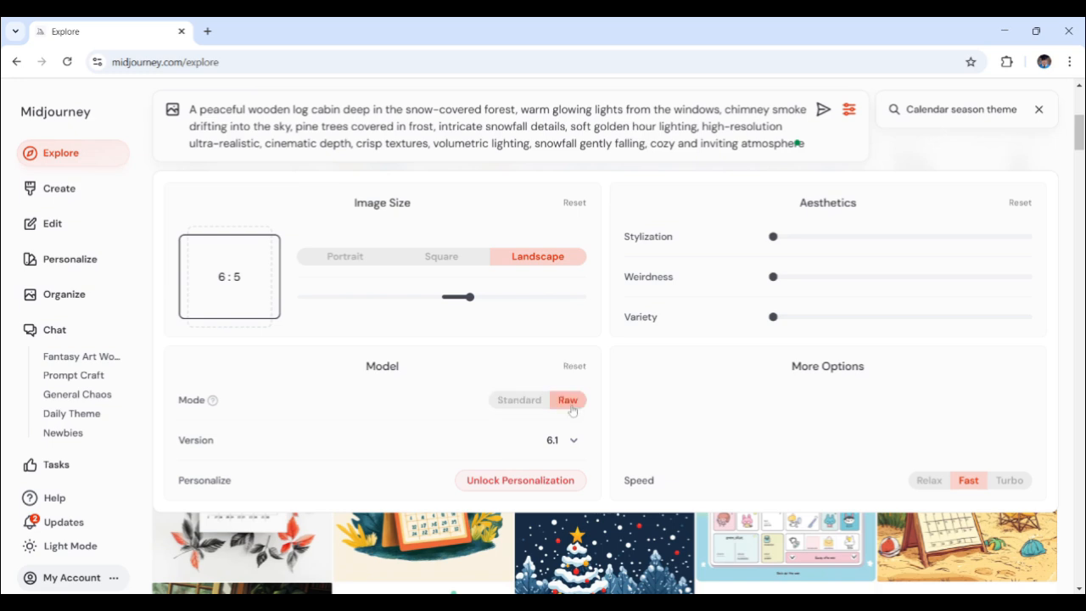
{"action": "left_click", "coordinate": [529, 405]}
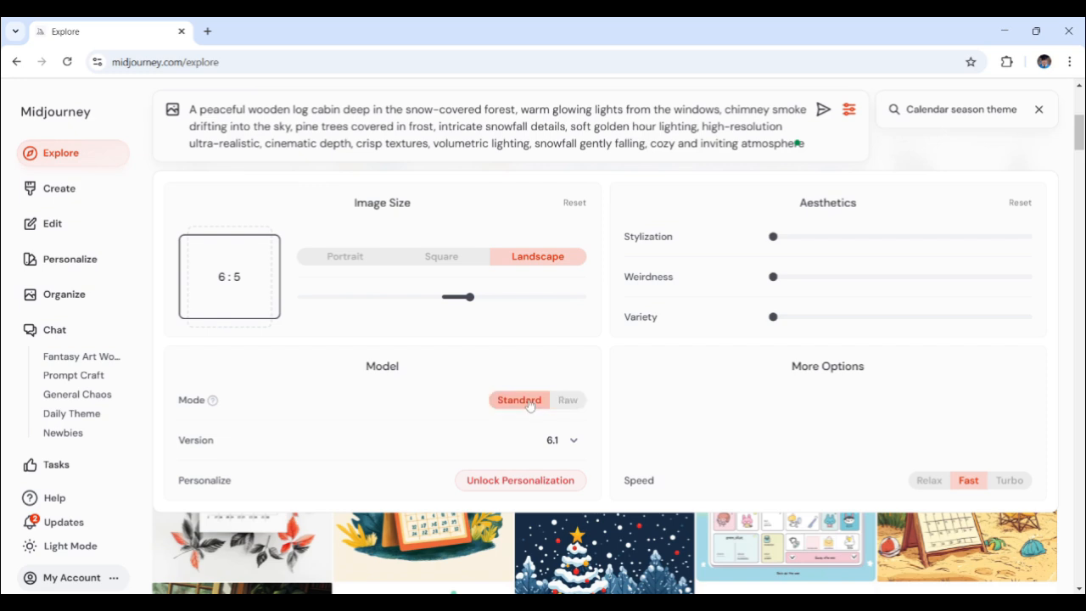
{"action": "left_click", "coordinate": [849, 116]}
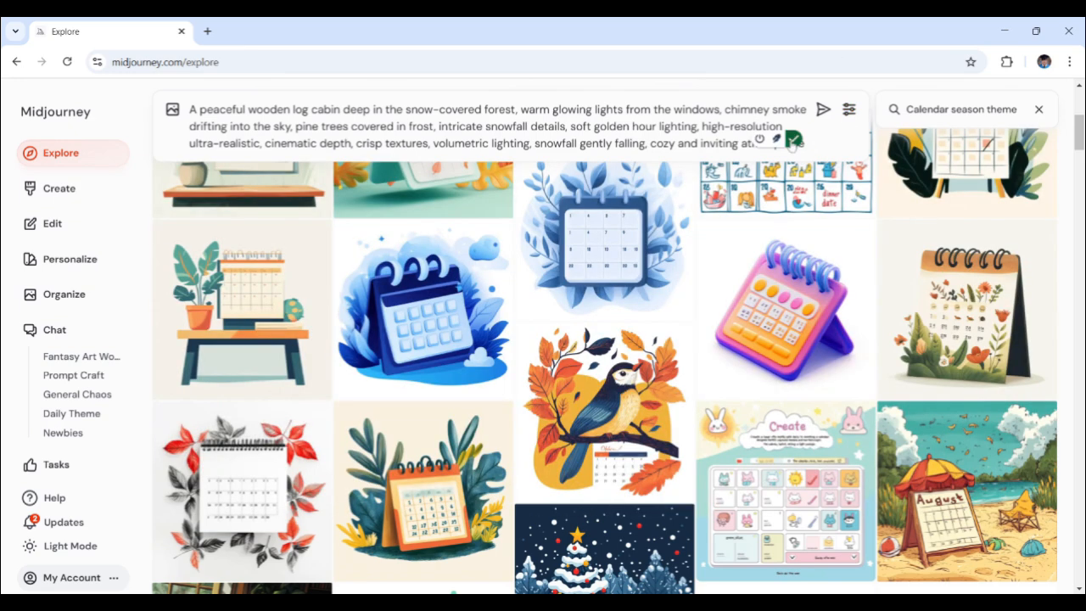
Submit the log cabin prompt for generation and open the page of created images
{"action": "left_click", "coordinate": [682, 126]}
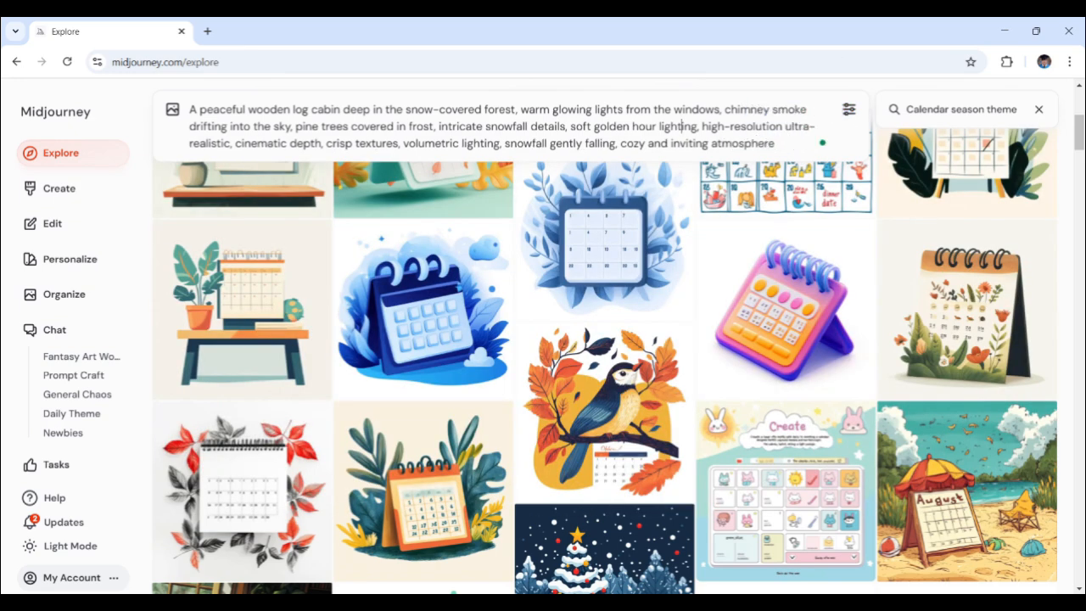
{"action": "key", "text": "Return"}
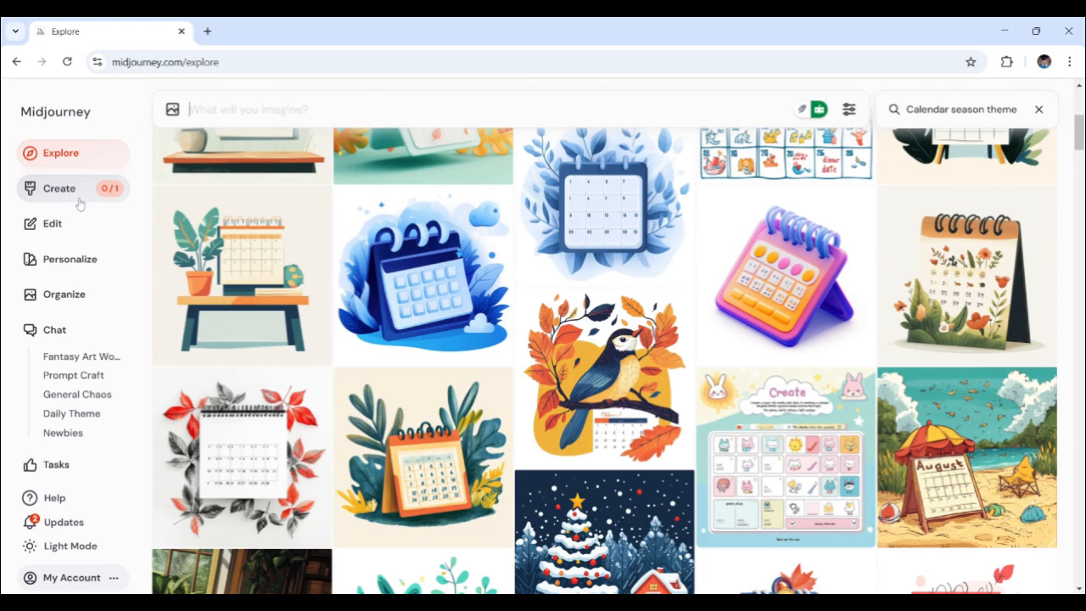
{"action": "left_click", "coordinate": [80, 204]}
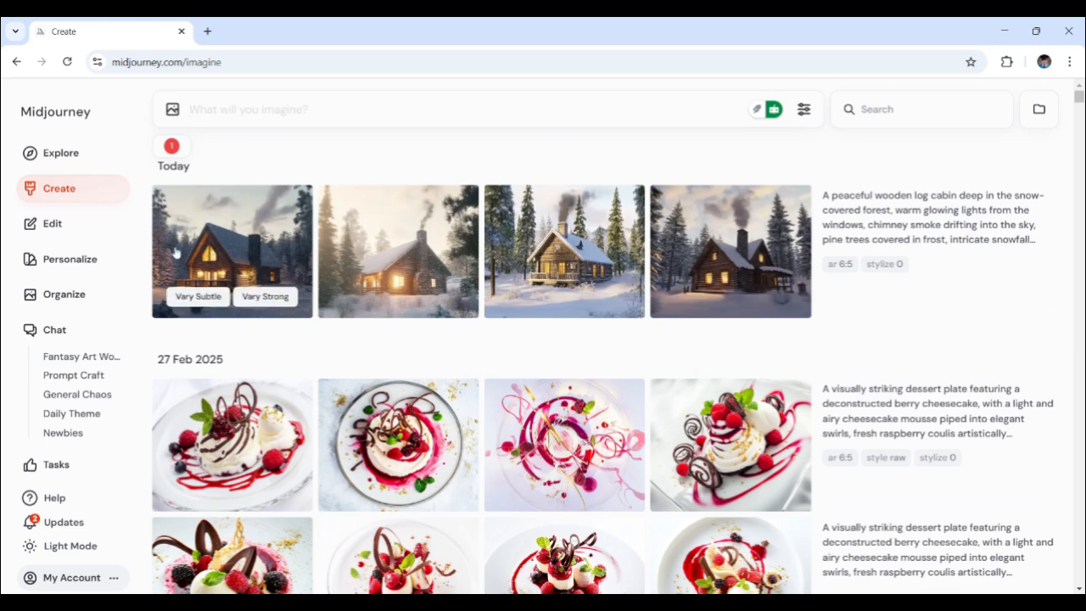
View each of the four generated log cabin images at full size
{"action": "left_click", "coordinate": [220, 255]}
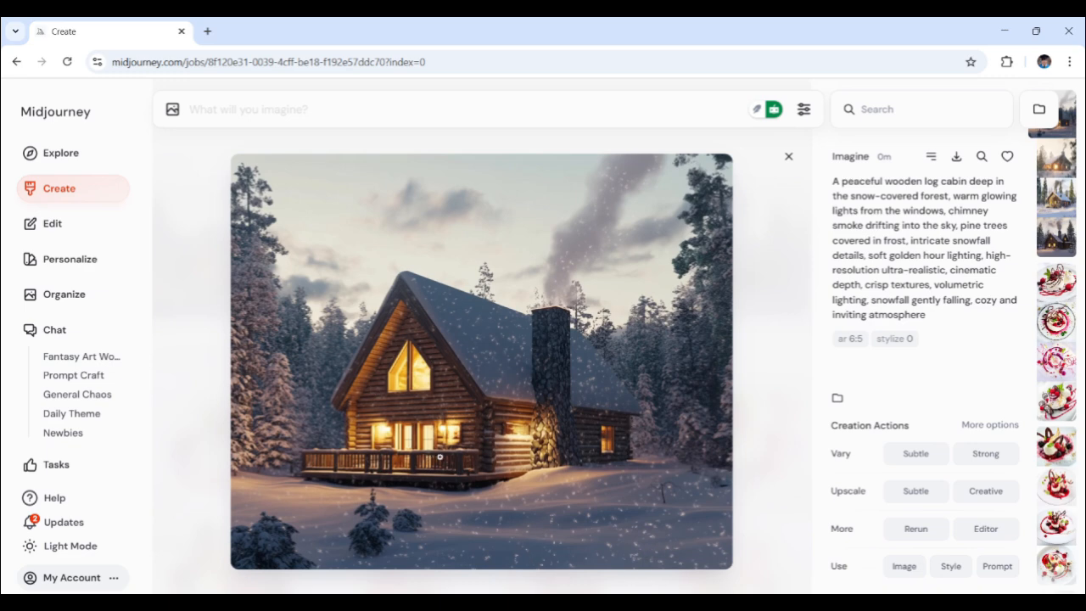
{"action": "left_click", "coordinate": [788, 156]}
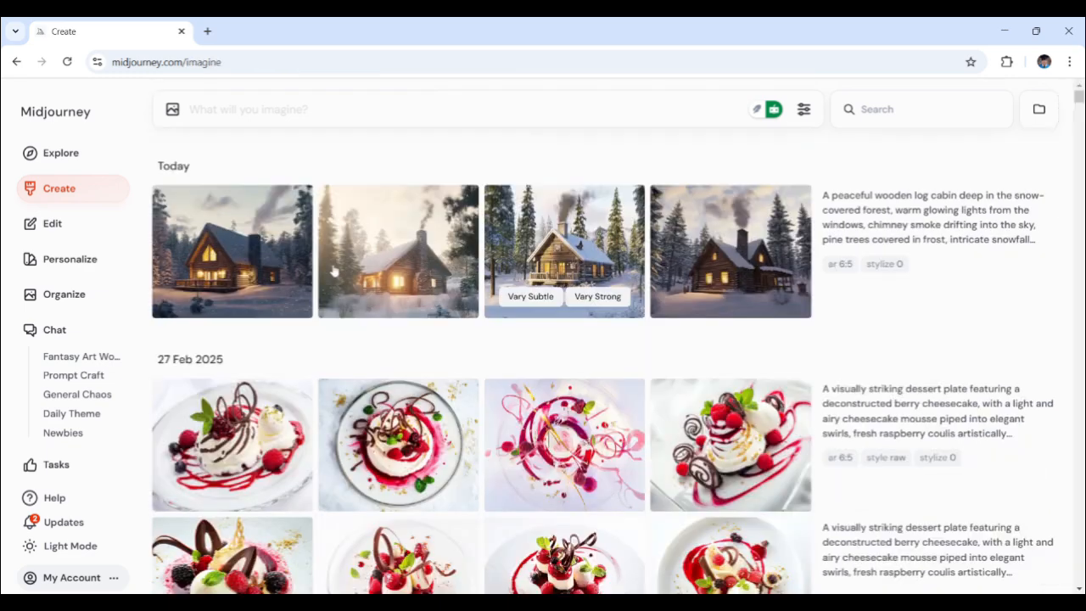
{"action": "left_click", "coordinate": [382, 218]}
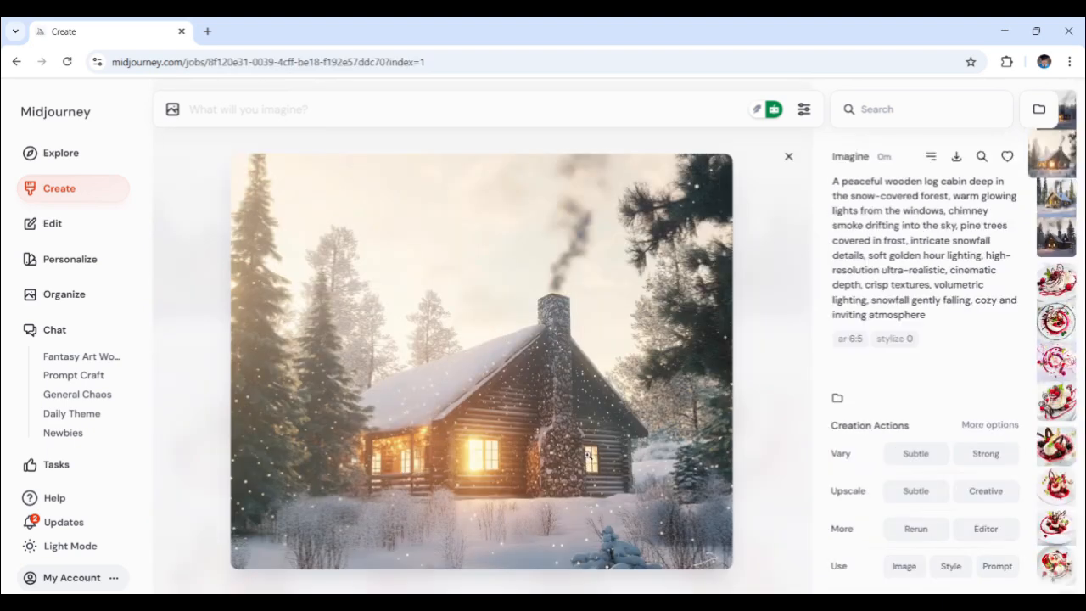
{"action": "left_click", "coordinate": [788, 157]}
{"action": "left_click", "coordinate": [586, 272]}
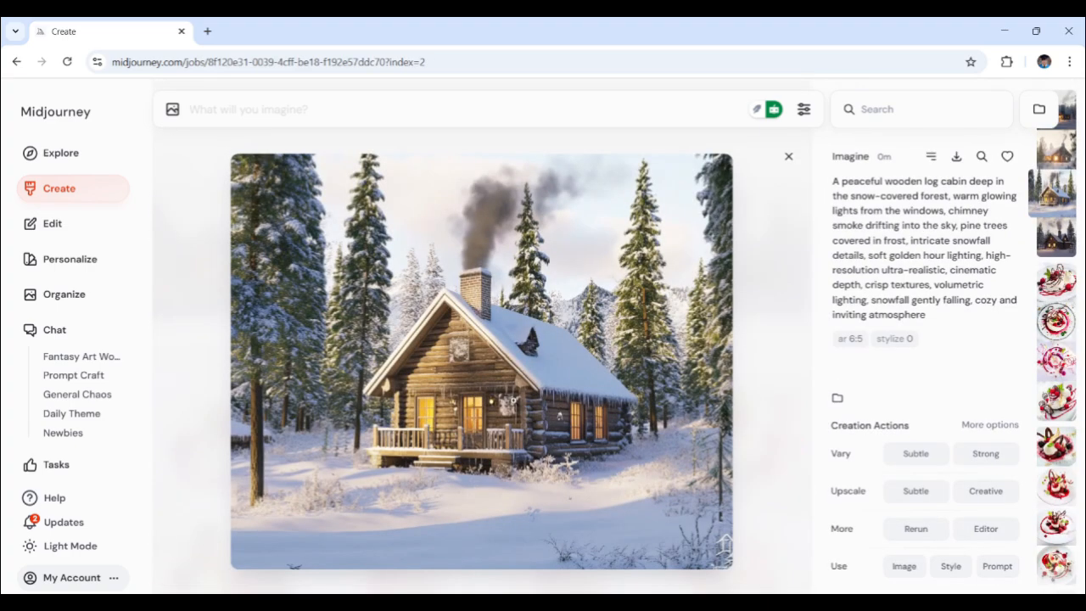
{"action": "left_click", "coordinate": [788, 157]}
{"action": "left_click", "coordinate": [738, 246]}
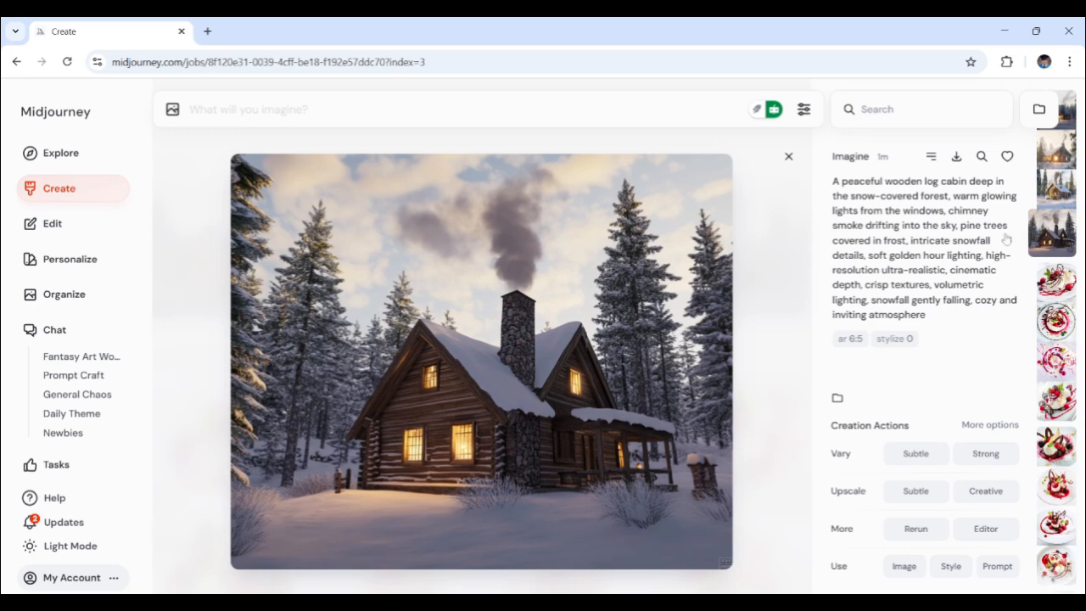
{"action": "left_click", "coordinate": [788, 156]}
{"action": "left_click", "coordinate": [957, 240]}
{"action": "double_click", "coordinate": [498, 127]}
{"action": "left_click", "coordinate": [295, 160]}
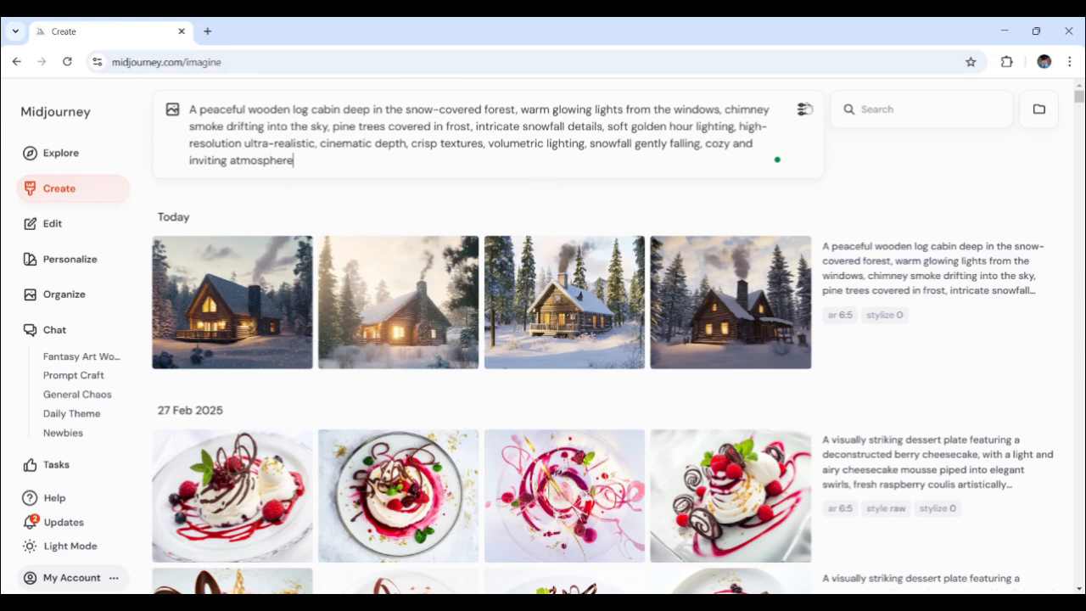
{"action": "mouse_move", "coordinate": [892, 359]}
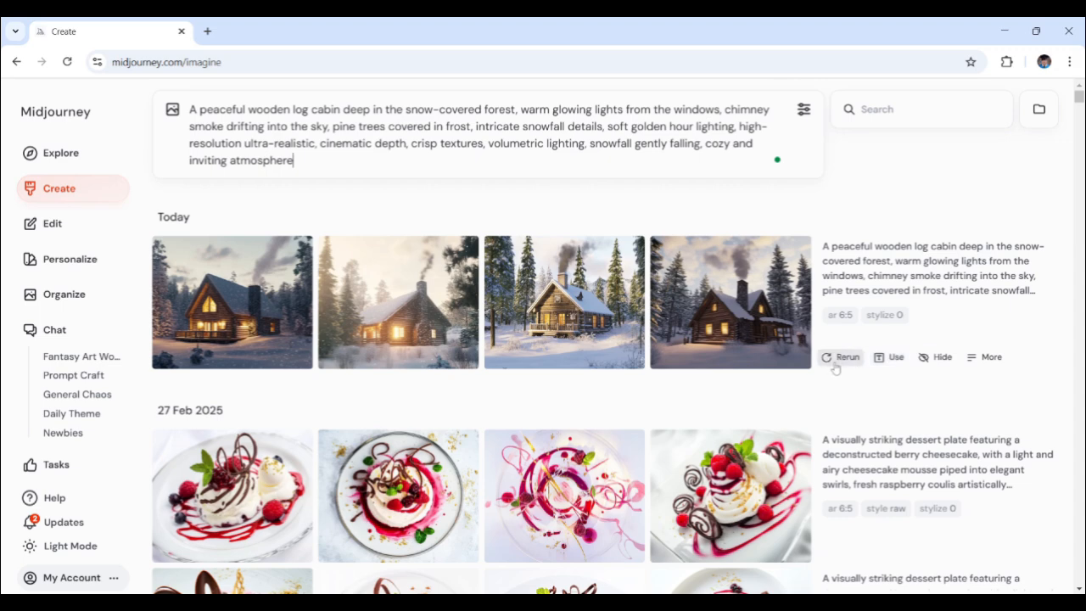
{"action": "mouse_move", "coordinate": [731, 325]}
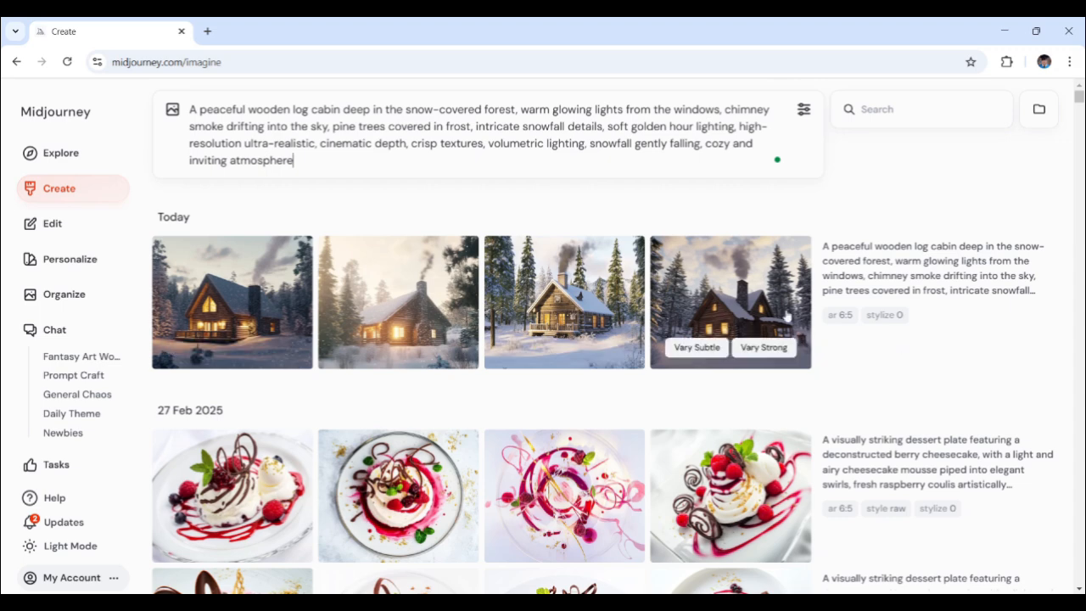
{"action": "left_click", "coordinate": [974, 186]}
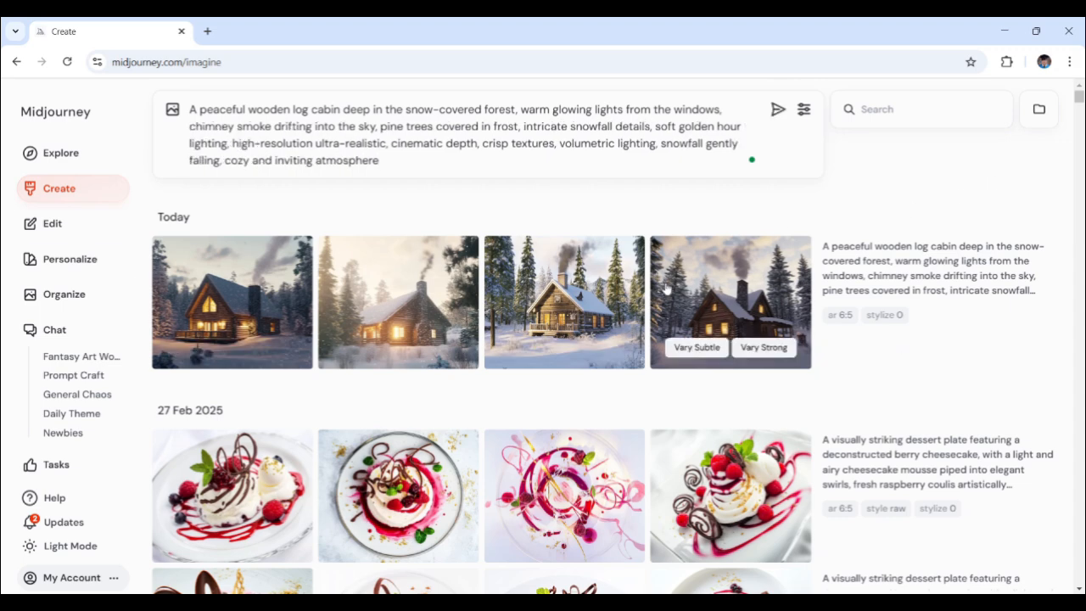
{"action": "triple_click", "coordinate": [560, 136]}
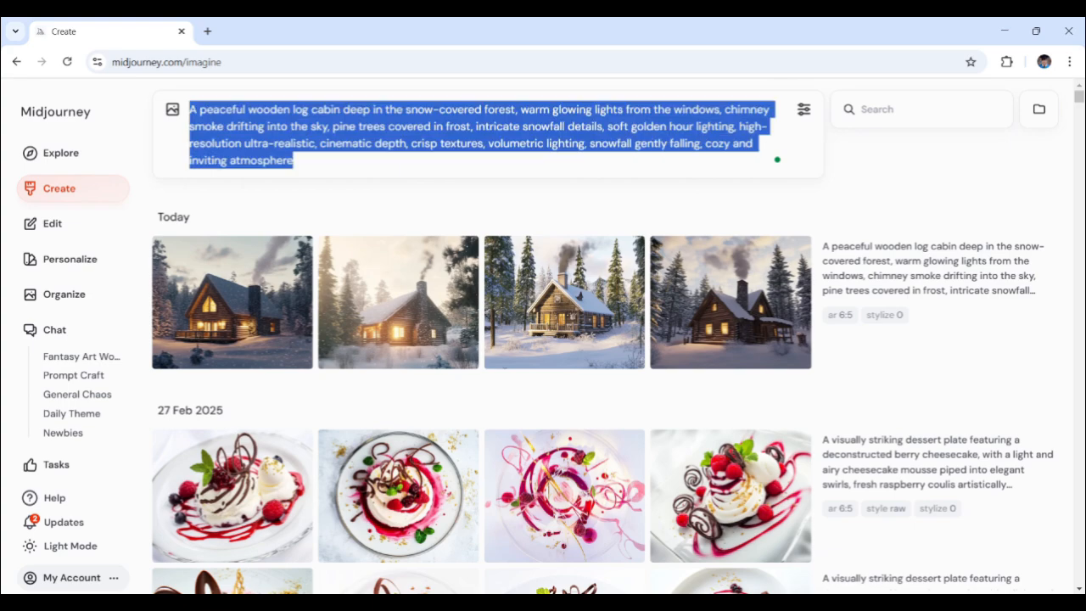
{"action": "key", "text": "BackSpace"}
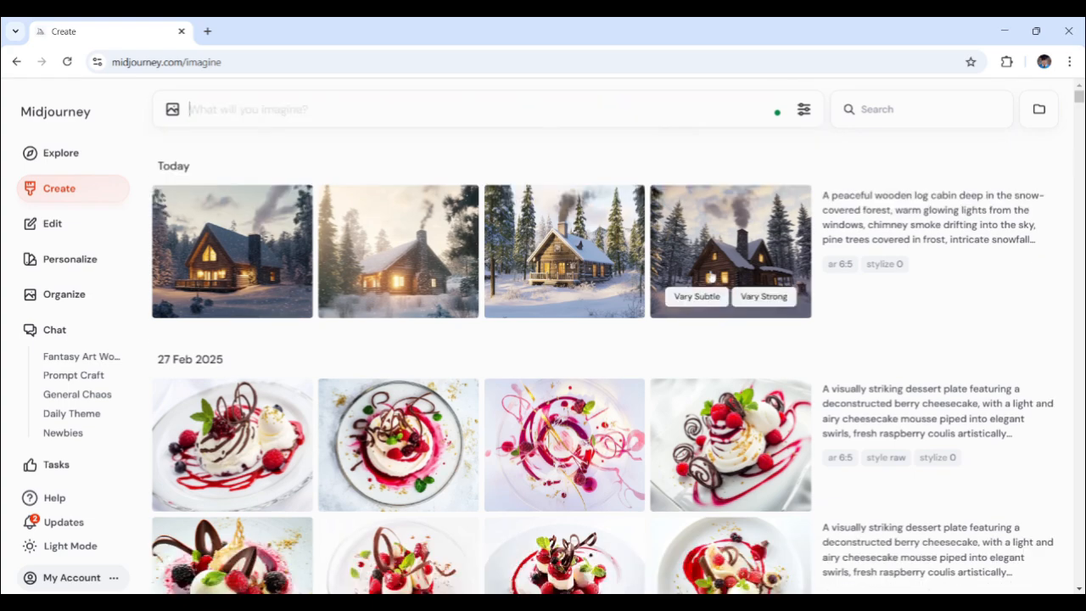
Generate both a strong and a subtle variation of the fourth log cabin image
{"action": "left_click", "coordinate": [750, 305]}
{"action": "left_click", "coordinate": [696, 436]}
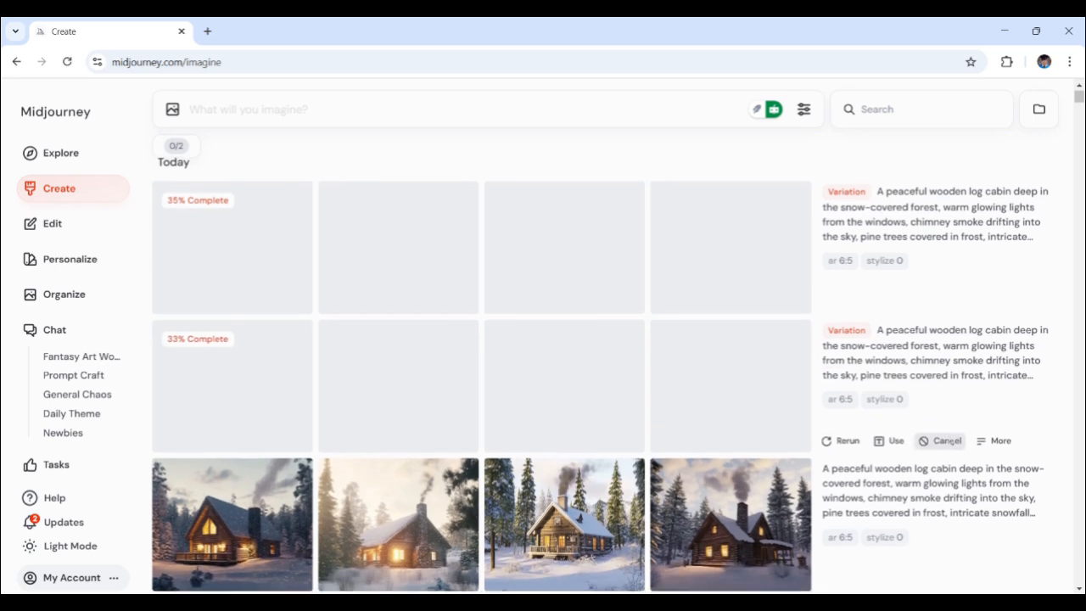
{"action": "scroll", "coordinate": [950, 417], "scroll_direction": "down", "scroll_amount": 1}
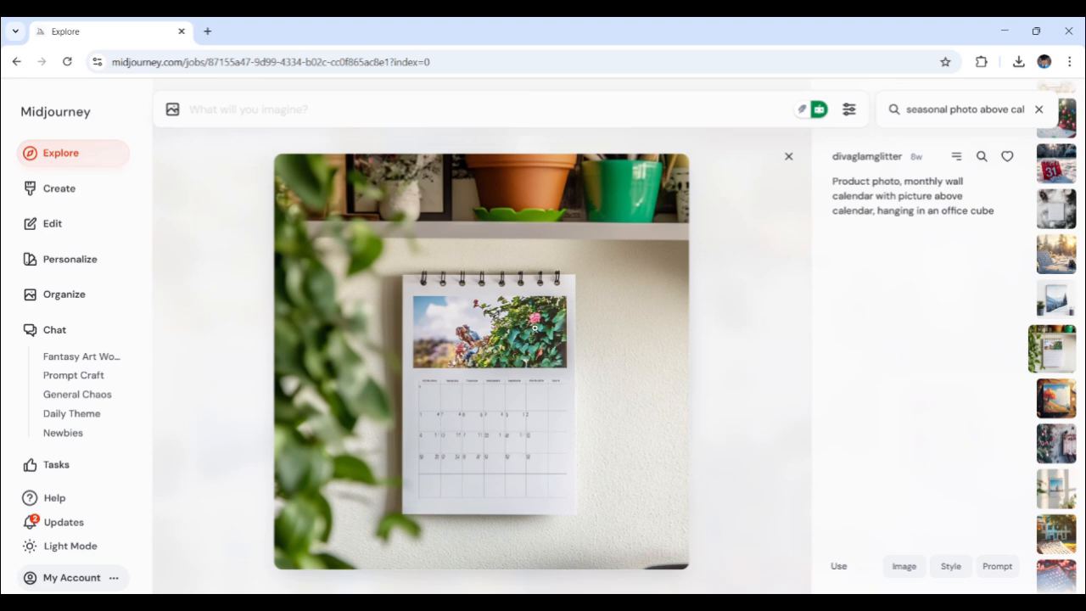
Close the open wall calendar image and enter a prompt for a breathtaking tropical beach at sunset with turquoise waves, palm trees and 8K ultra-realistic photography
{"action": "left_click", "coordinate": [793, 164]}
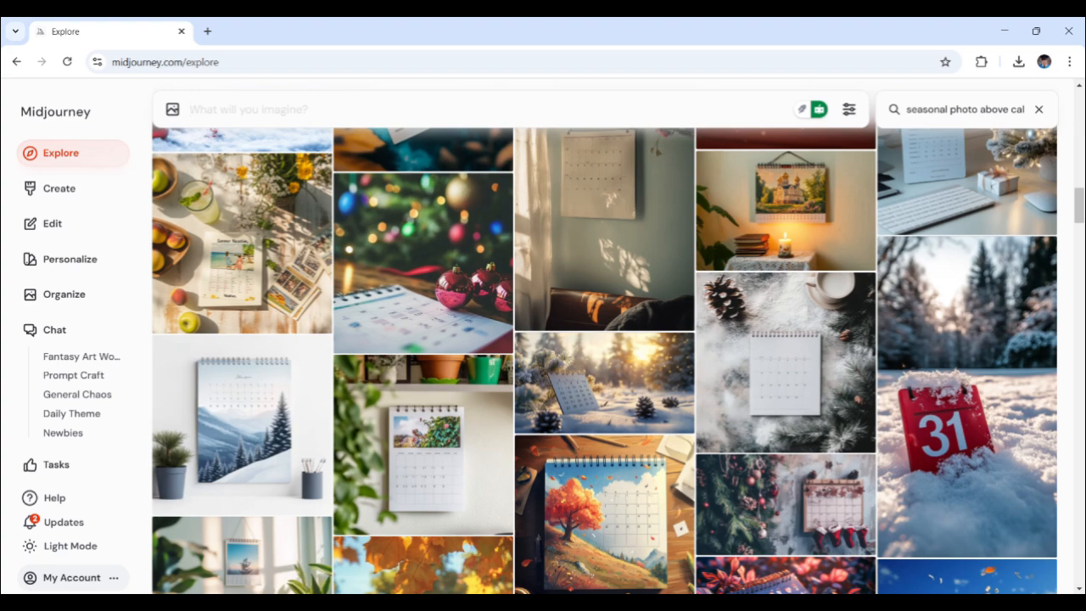
{"action": "type", "text": "A breathtaking tropical beach at sunset, golden sand glistening under the sun, turquoise ocean waves gently rolling, tall palm trees swaying, the sun setting on the horizon casting a radiant glow, vibrant colors in the sky blending pink, orange, and purple hues, ultra-detailed water reflections, cinematic lighting, crisp textures, 8K ultra-realistic photography, serene and peaceful summer evening vibe"}
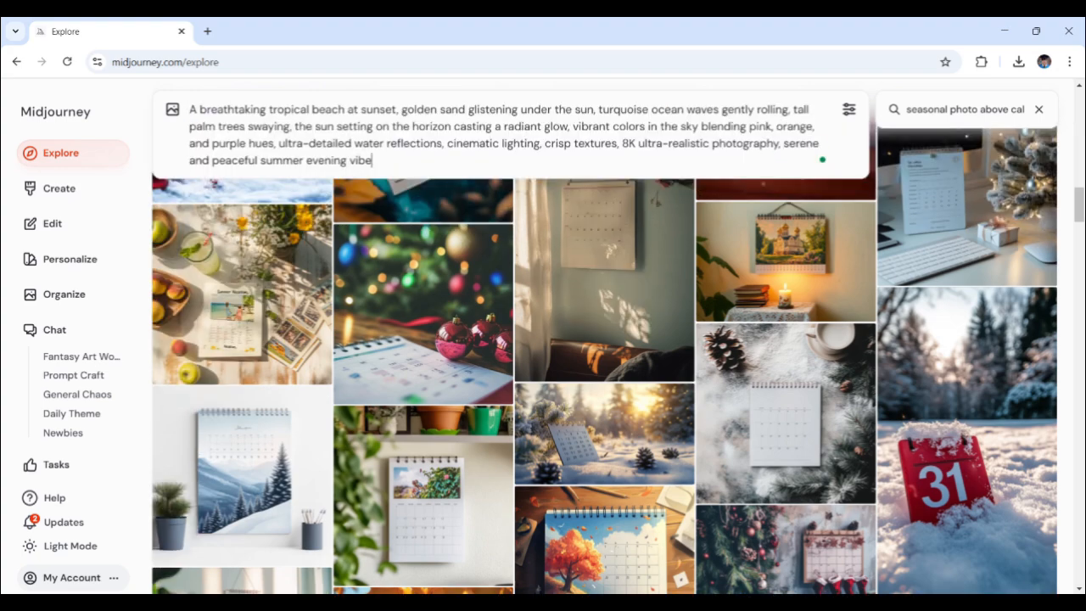
{"action": "left_click_drag", "start_coordinate": [200, 109], "coordinate": [350, 110]}
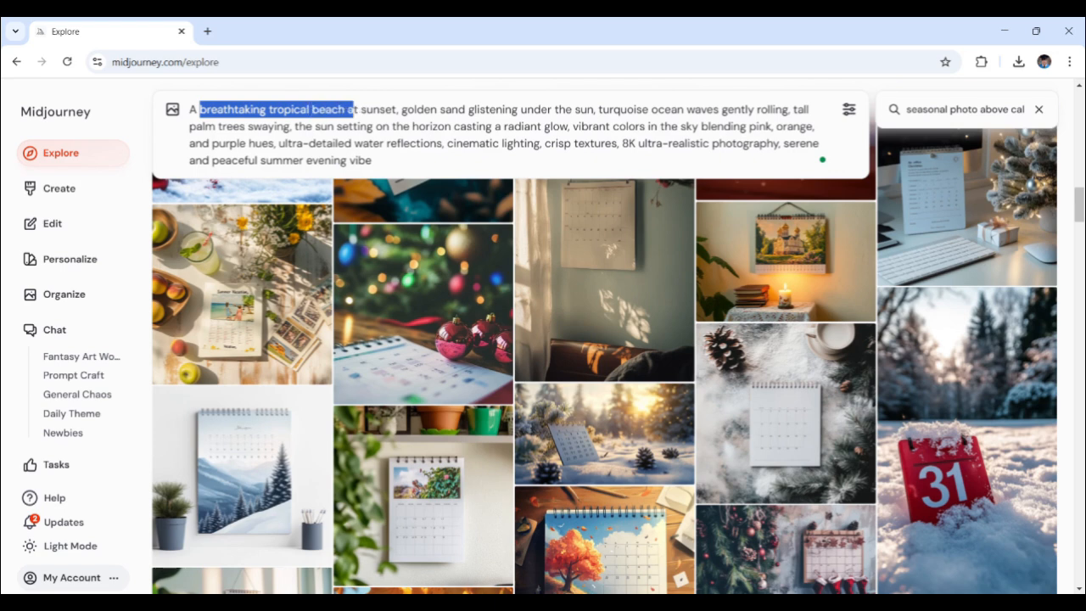
{"action": "left_click", "coordinate": [431, 109]}
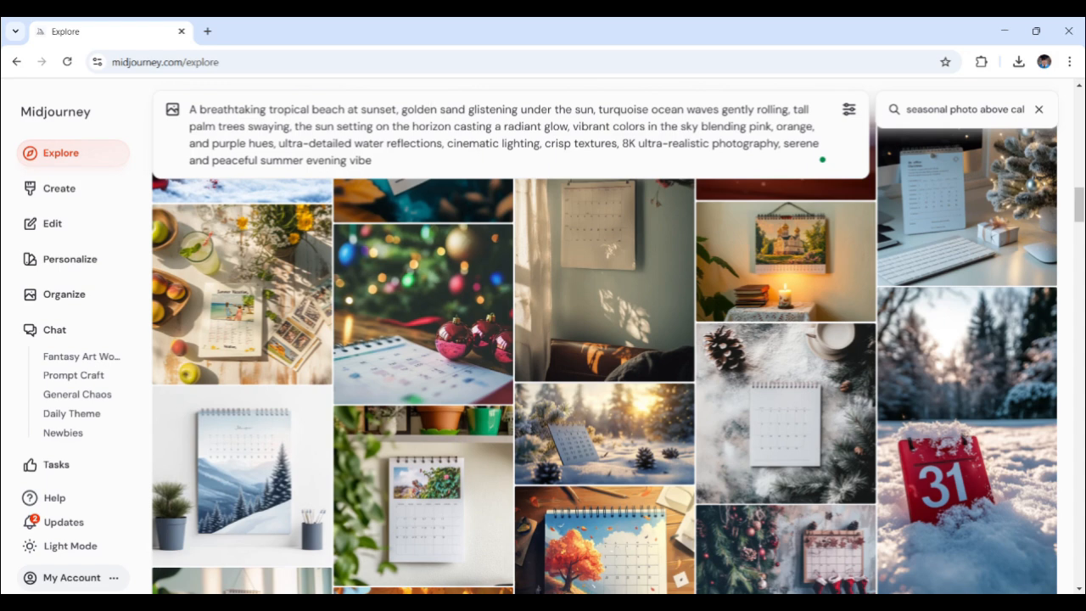
Review the key terms of the tropical beach prompt, from the palm trees and horizon to the sky colors and closing style details
{"action": "double_click", "coordinate": [232, 127]}
{"action": "double_click", "coordinate": [324, 127]}
{"action": "double_click", "coordinate": [437, 126]}
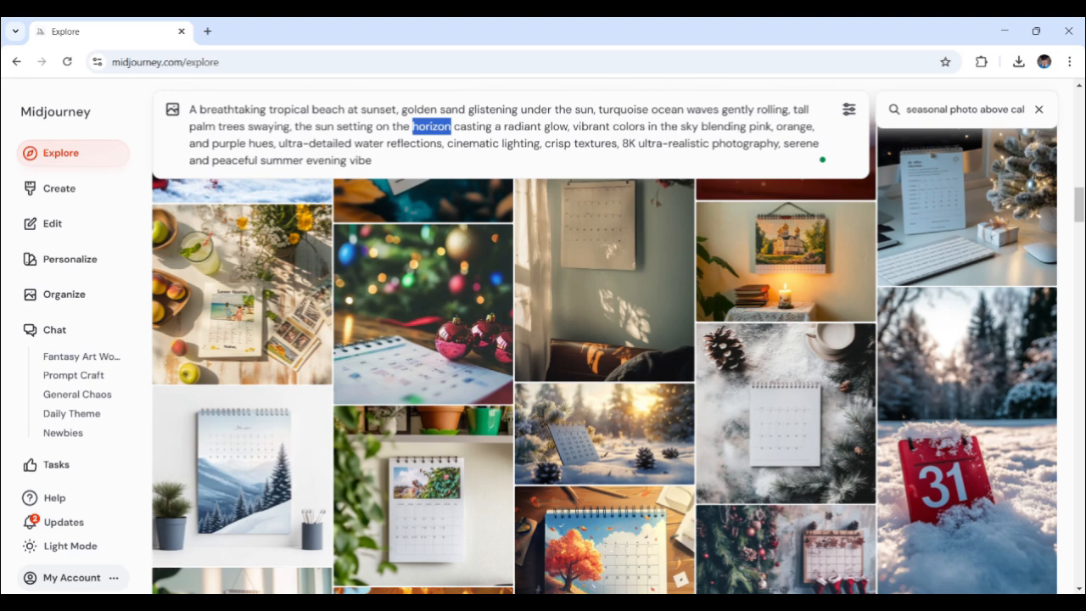
{"action": "double_click", "coordinate": [599, 127]}
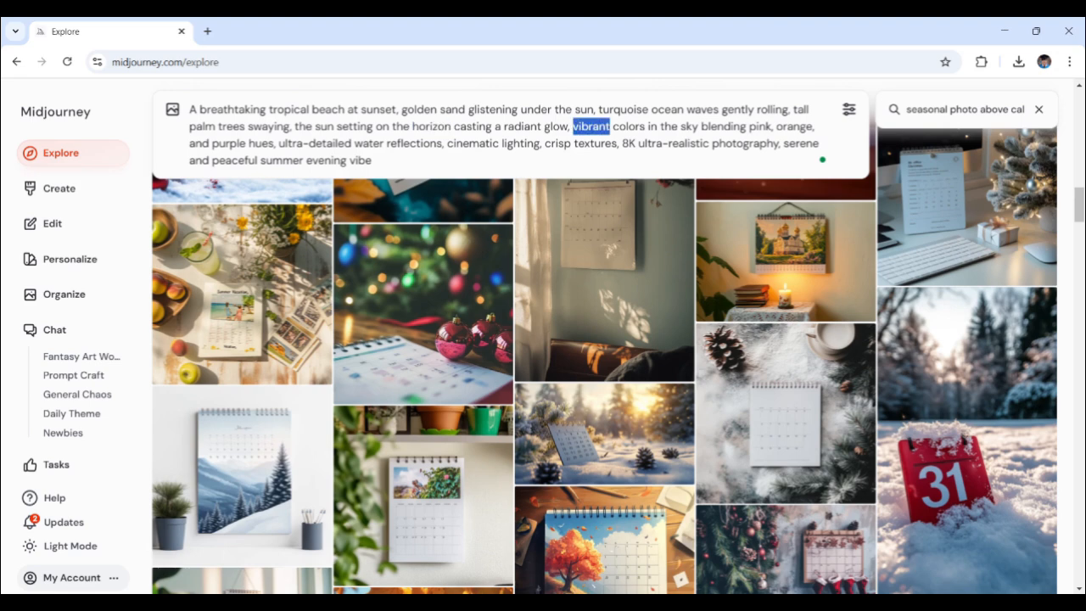
{"action": "double_click", "coordinate": [689, 126]}
{"action": "left_click", "coordinate": [759, 126]}
{"action": "double_click", "coordinate": [219, 143]}
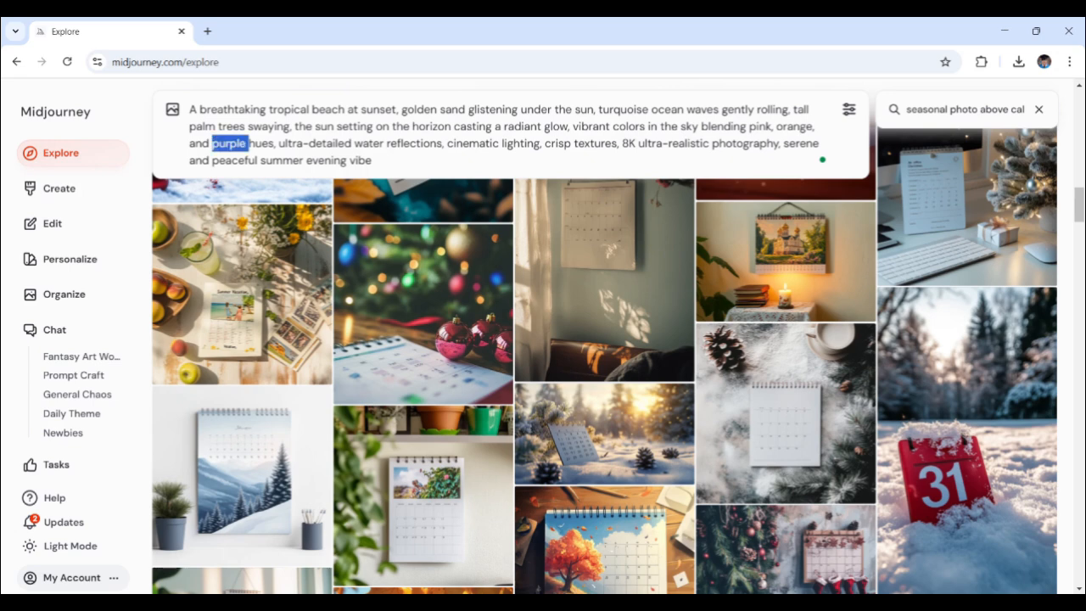
{"action": "left_click_drag", "start_coordinate": [372, 161], "coordinate": [279, 144]}
{"action": "left_click", "coordinate": [372, 161]}
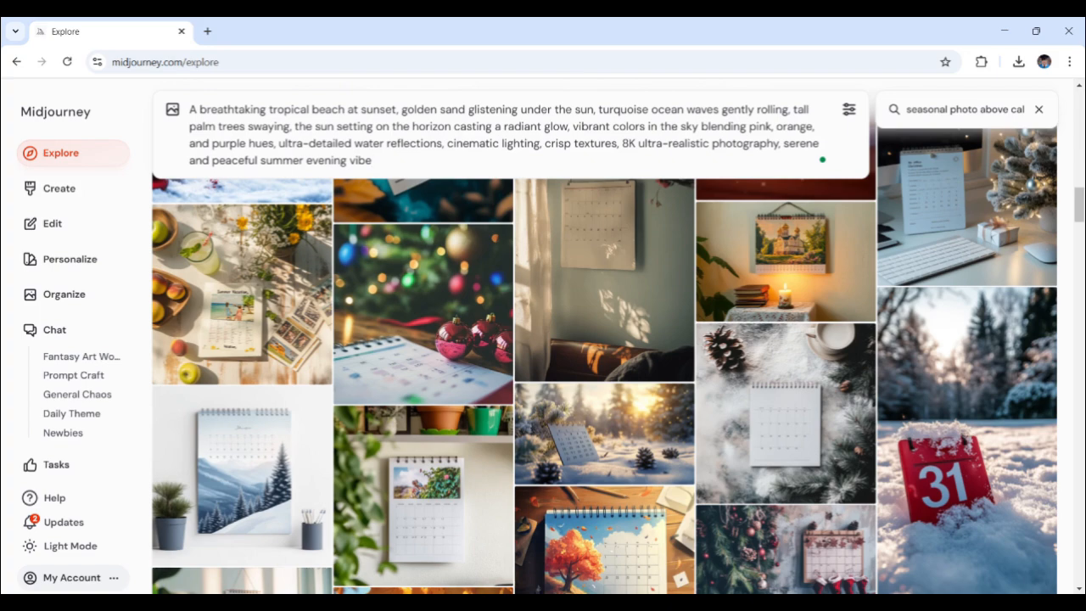
Submit the tropical beach prompt for generation and open the page of created images
{"action": "key", "text": "Return"}
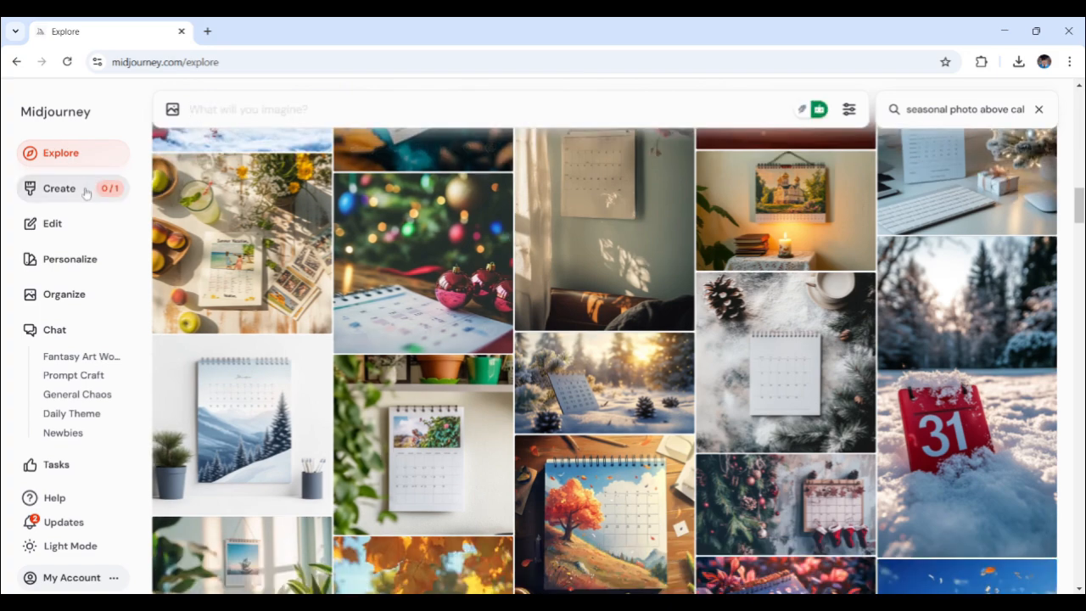
{"action": "left_click", "coordinate": [85, 190]}
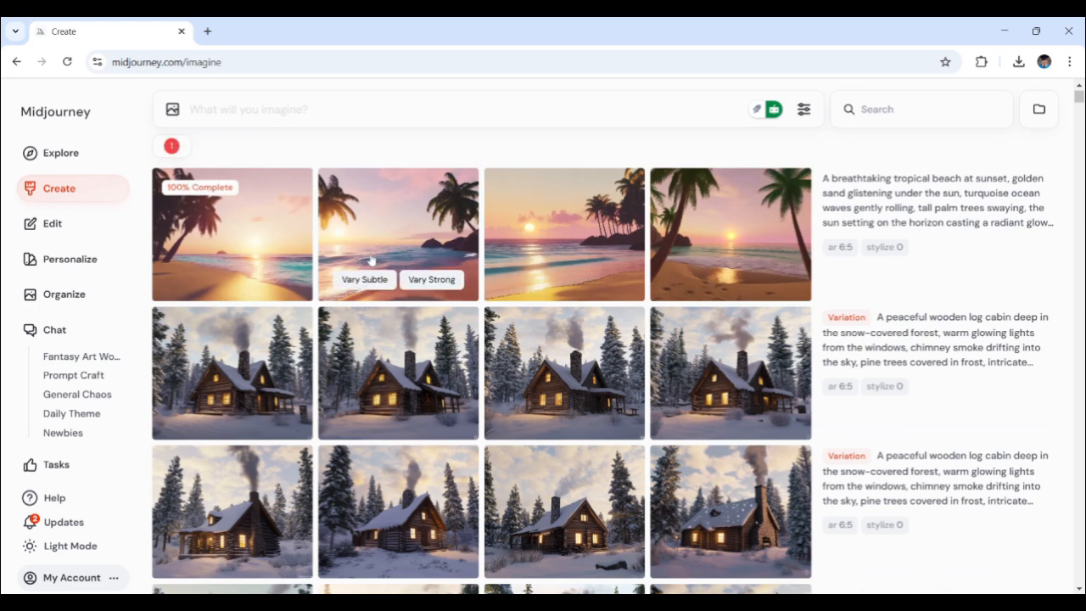
View each of the four generated tropical beach images at full size
{"action": "left_click", "coordinate": [259, 241]}
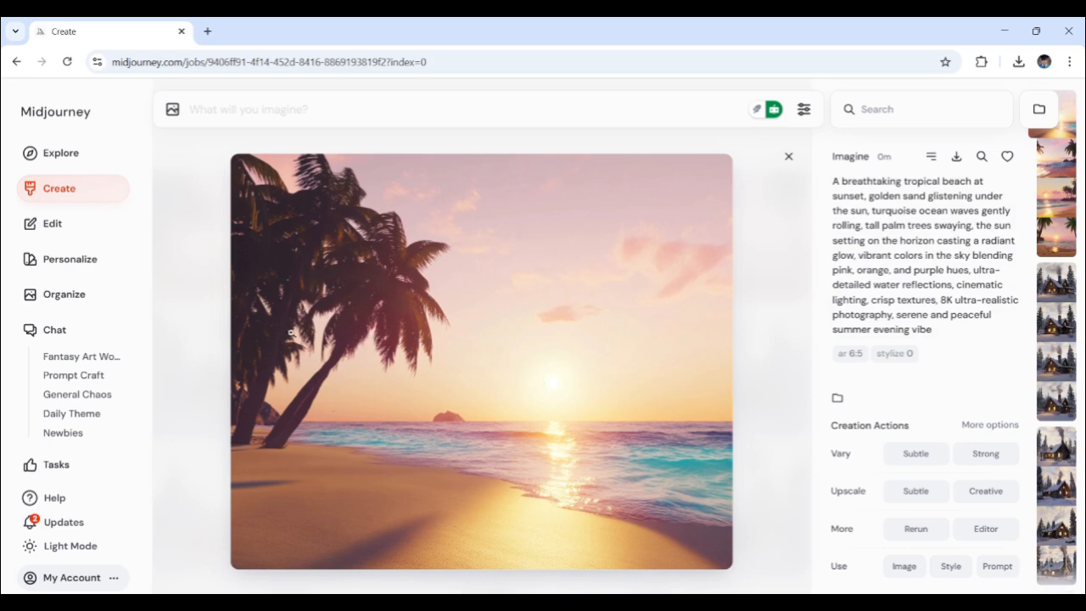
{"action": "left_click", "coordinate": [787, 166]}
{"action": "left_click", "coordinate": [388, 244]}
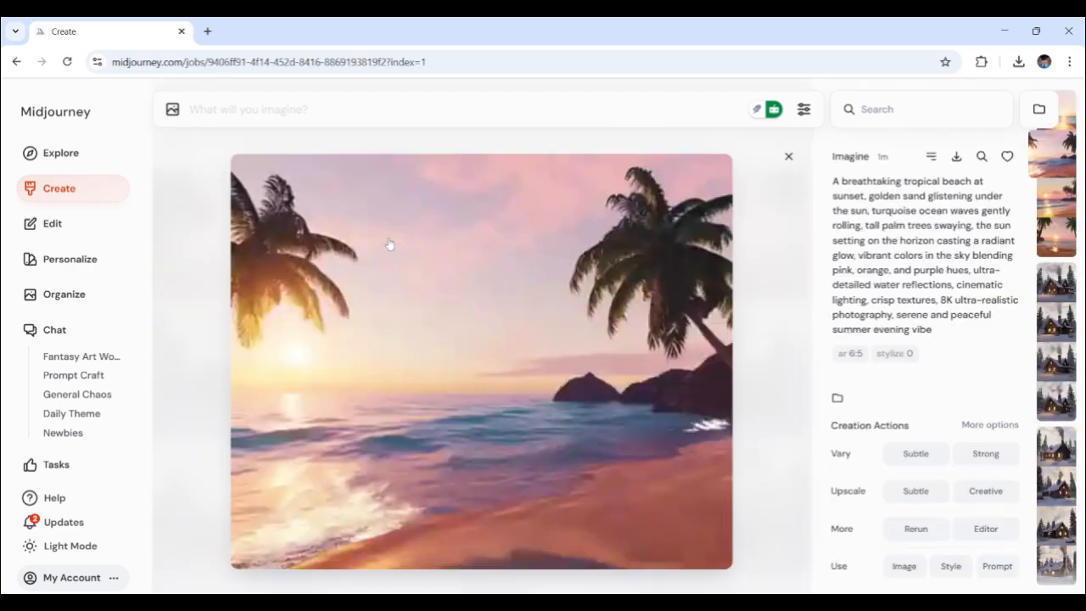
{"action": "left_click", "coordinate": [788, 158]}
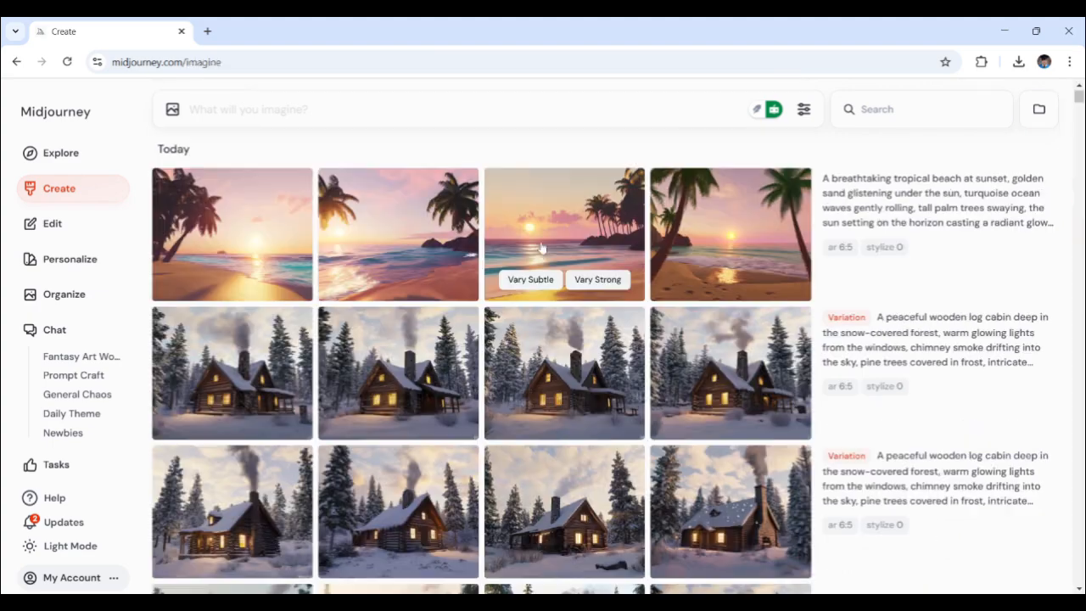
{"action": "left_click", "coordinate": [586, 191]}
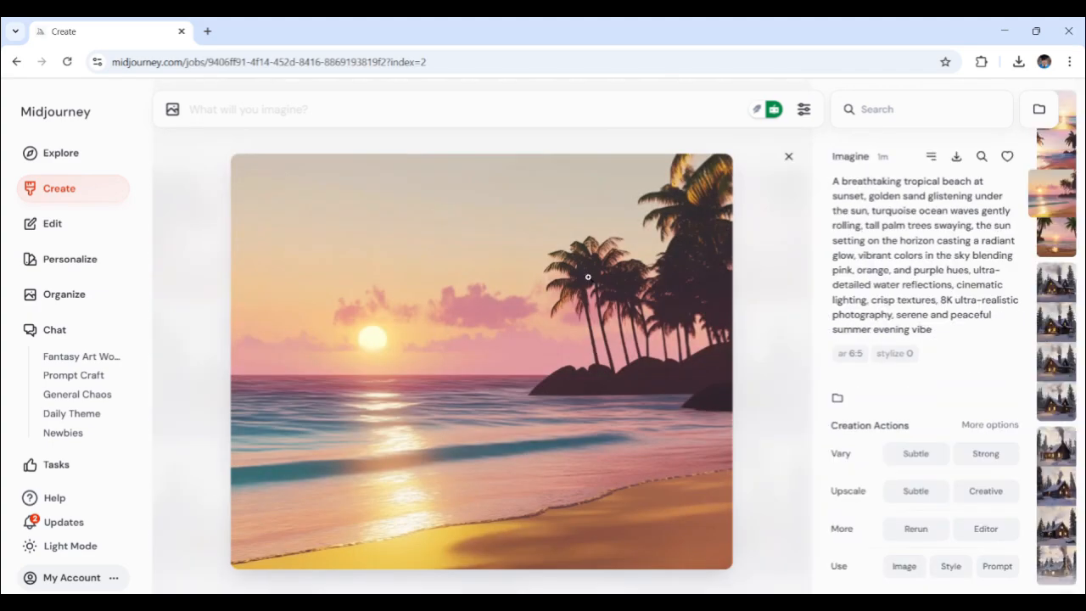
{"action": "left_click", "coordinate": [789, 156]}
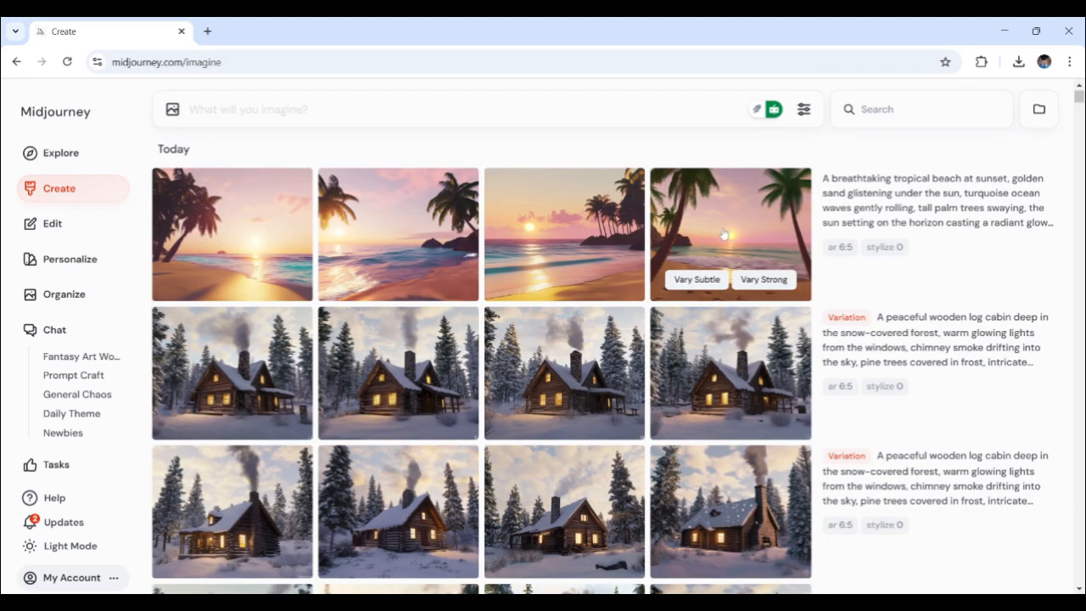
{"action": "left_click", "coordinate": [721, 234]}
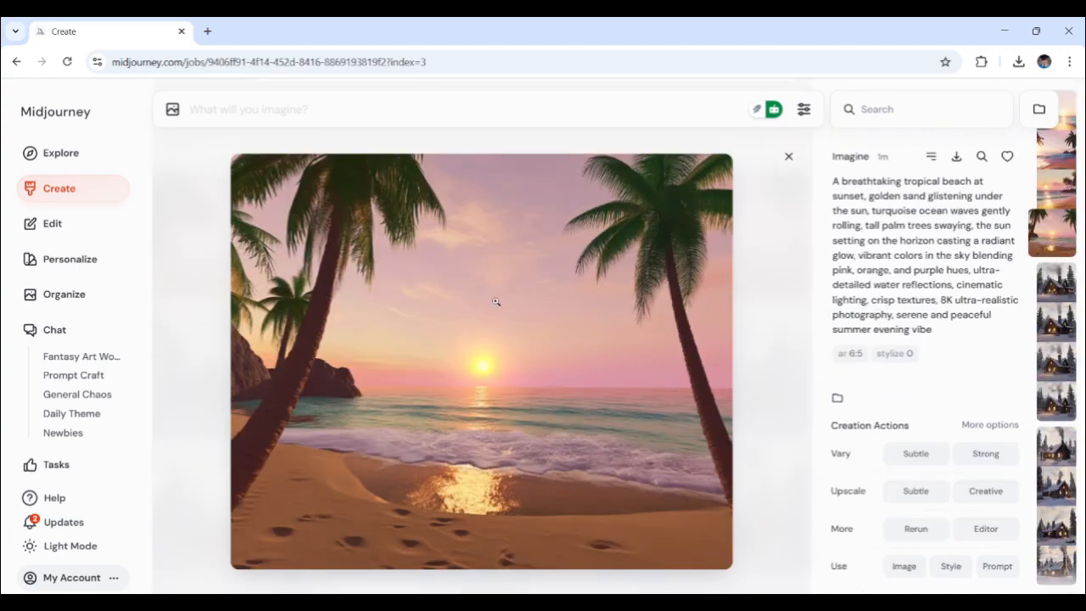
{"action": "left_click", "coordinate": [788, 156]}
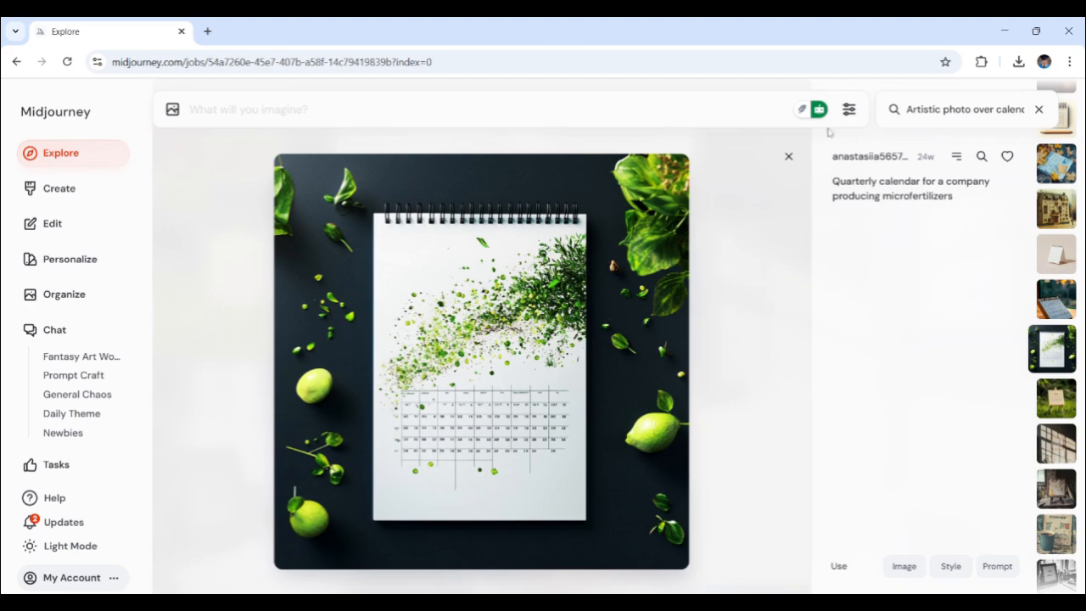
Close the open calendar image and enter a prompt for a mystical enchanted autumn forest as an 1800s romanticism oil painting with a nostalgic aesthetic
{"action": "left_click", "coordinate": [789, 157]}
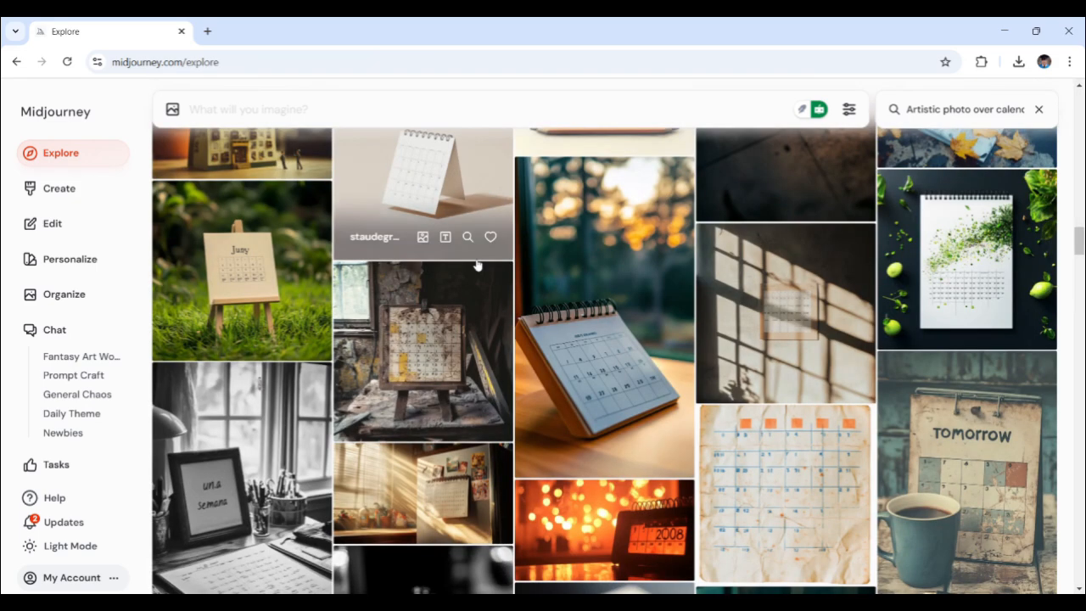
{"action": "left_click", "coordinate": [442, 121]}
{"action": "type", "text": "A mystical enchanted autumn forest, golden leaves gently falling, dense mist hovering over the ground, ancient twisted oak trees with rich orange and red hues, warm afternoon sunlight filtering through the branches, oil painting in the style of an 1800s romanticism masterpiece, thick textured brushstrokes, painterly effect, rich color depth, highly detailed, soft atmospheric perspective, ethereal glow, calming and nostalgic aesthetic"}
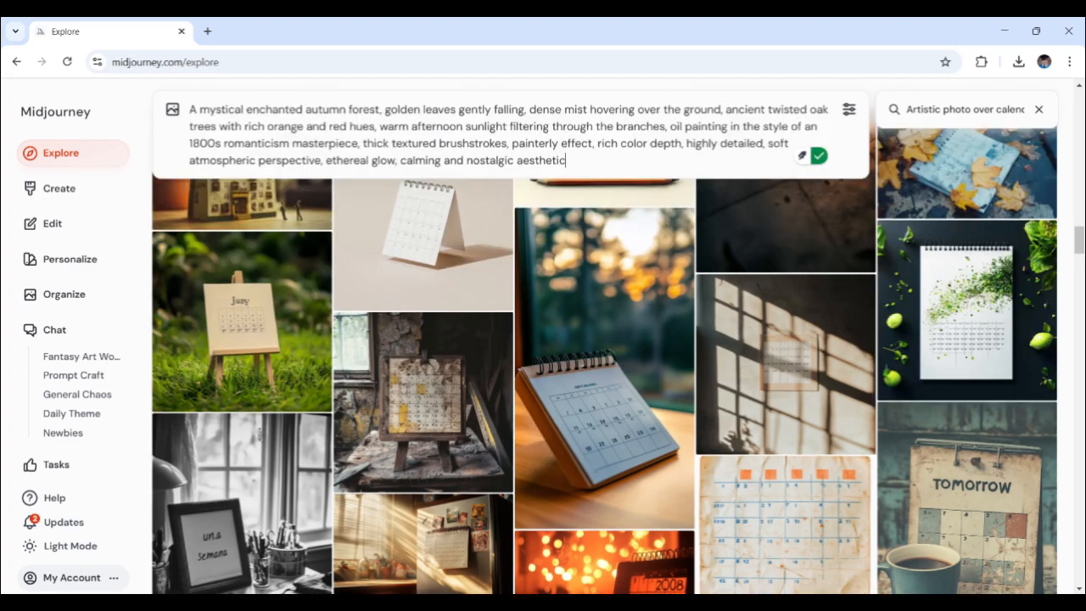
Review the autumn forest prompt's key phrases, including the orange and red hues, afternoon sunlight, oil painting and 1800s romanticism masterpiece
{"action": "left_click_drag", "start_coordinate": [198, 109], "coordinate": [304, 108]}
{"action": "left_click", "coordinate": [347, 126]}
{"action": "left_click_drag", "start_coordinate": [244, 126], "coordinate": [375, 126]}
{"action": "left_click", "coordinate": [509, 144]}
{"action": "left_click_drag", "start_coordinate": [411, 126], "coordinate": [507, 126]}
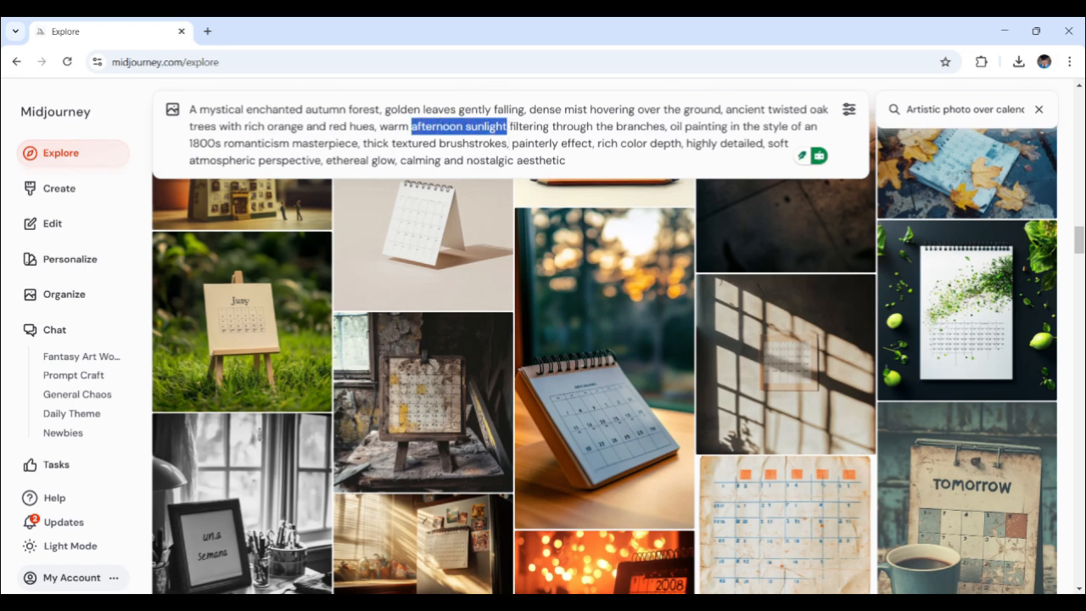
{"action": "left_click", "coordinate": [711, 143]}
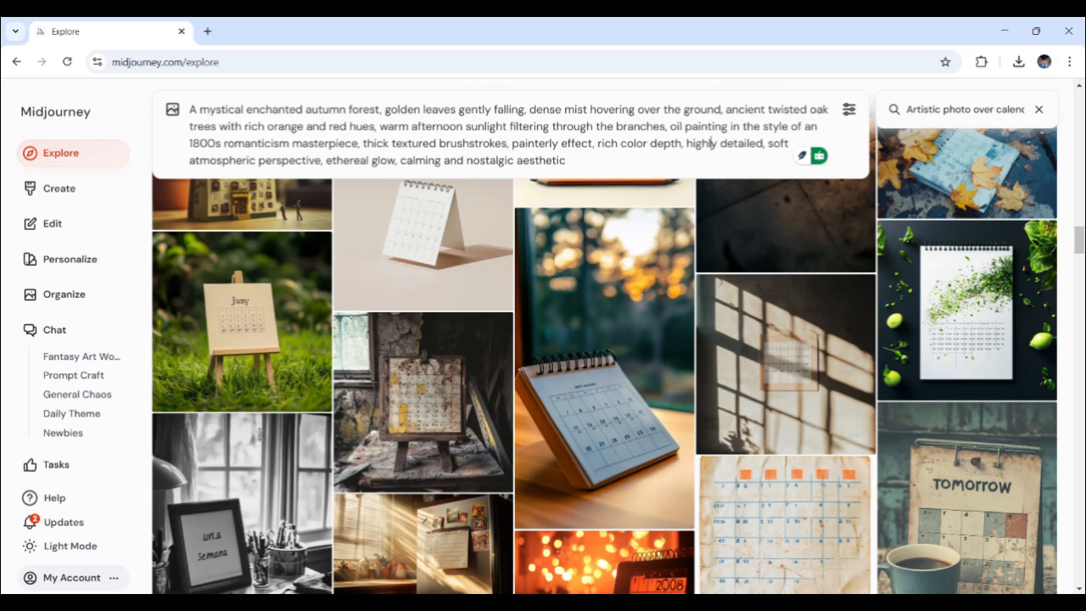
{"action": "left_click_drag", "start_coordinate": [671, 125], "coordinate": [728, 126]}
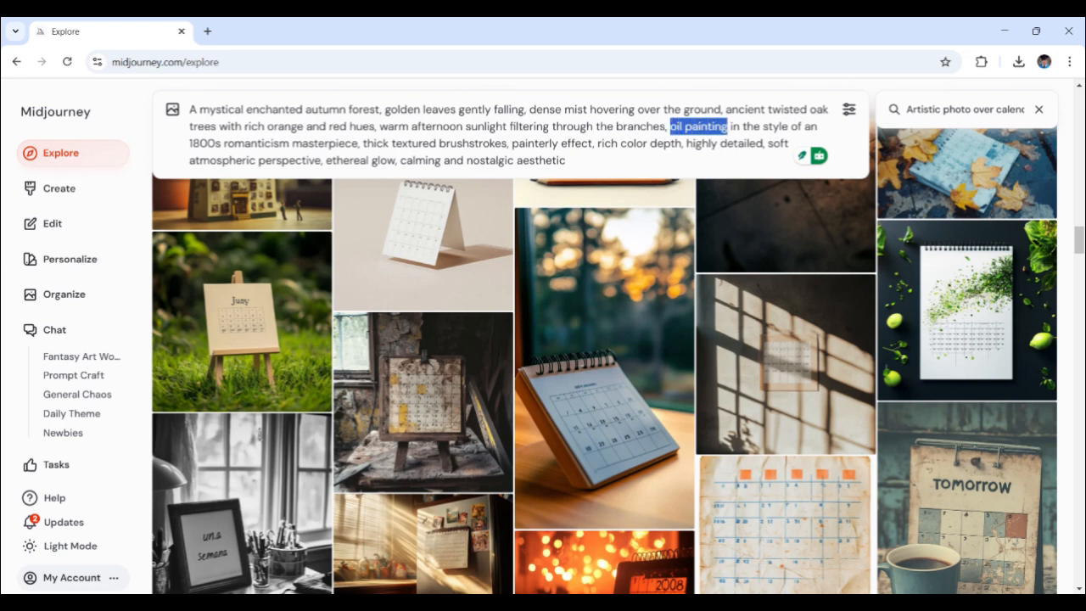
{"action": "left_click_drag", "start_coordinate": [359, 144], "coordinate": [185, 153]}
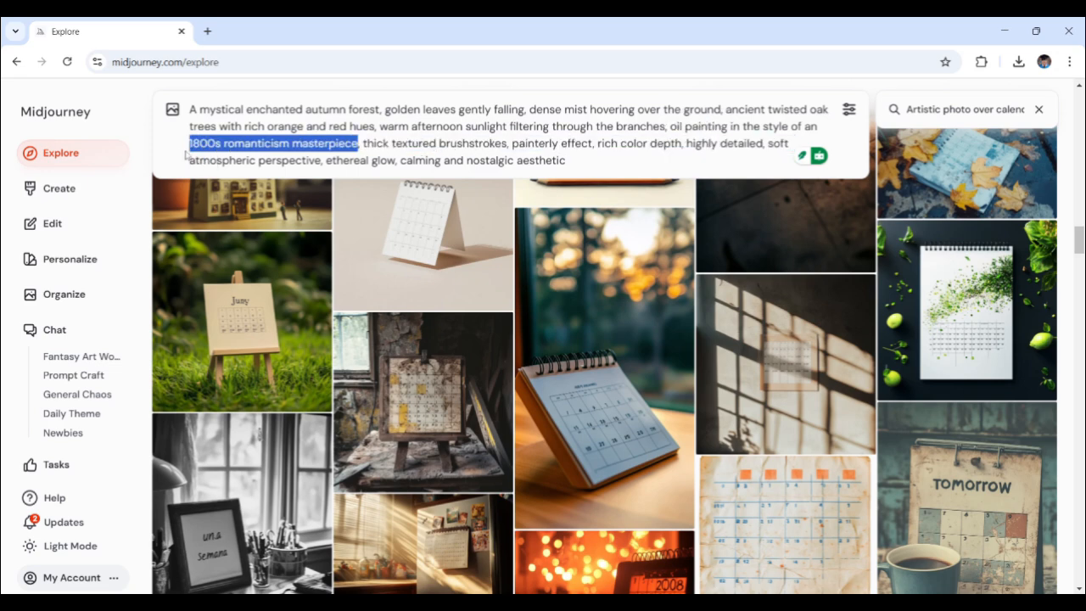
{"action": "left_click", "coordinate": [480, 143]}
{"action": "left_click_drag", "start_coordinate": [566, 161], "coordinate": [188, 112]}
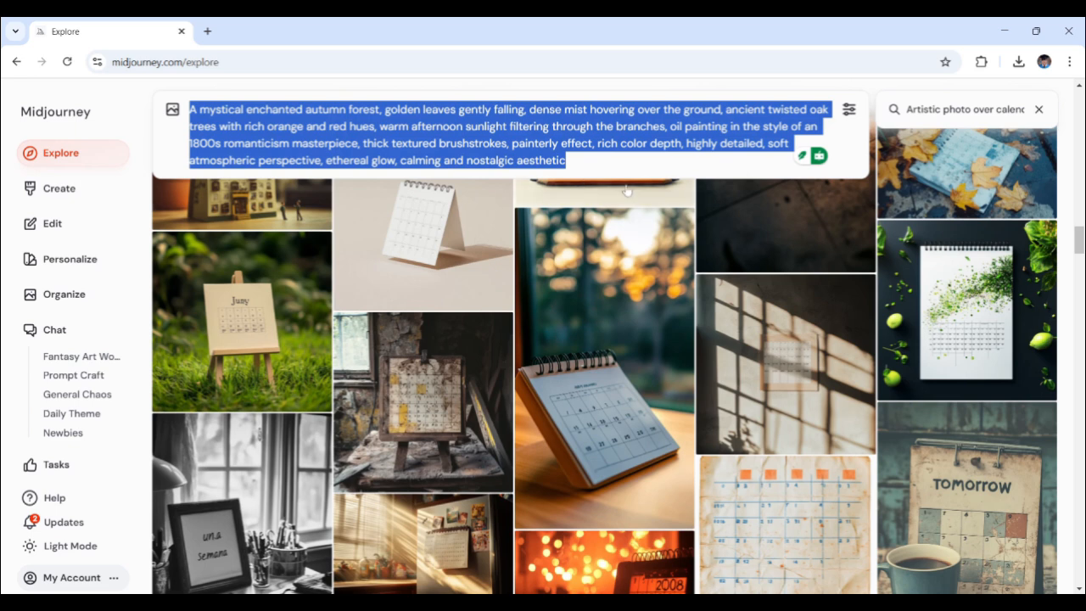
{"action": "left_click", "coordinate": [569, 161]}
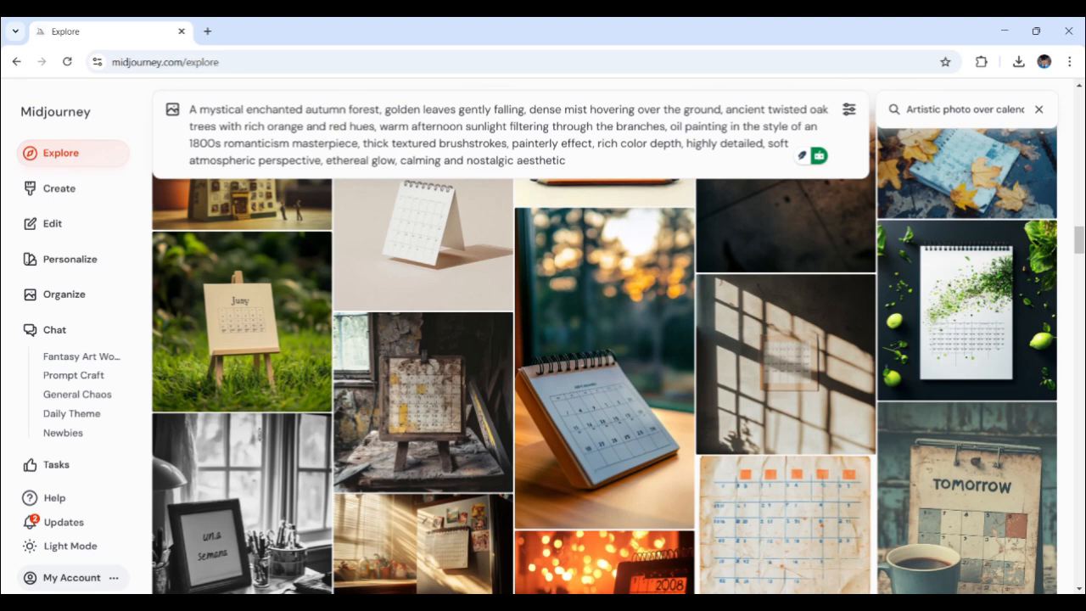
Try a 4:3 image size for the autumn forest prompt, then set the aspect ratio to 4:5 and close the settings
{"action": "left_click", "coordinate": [847, 116]}
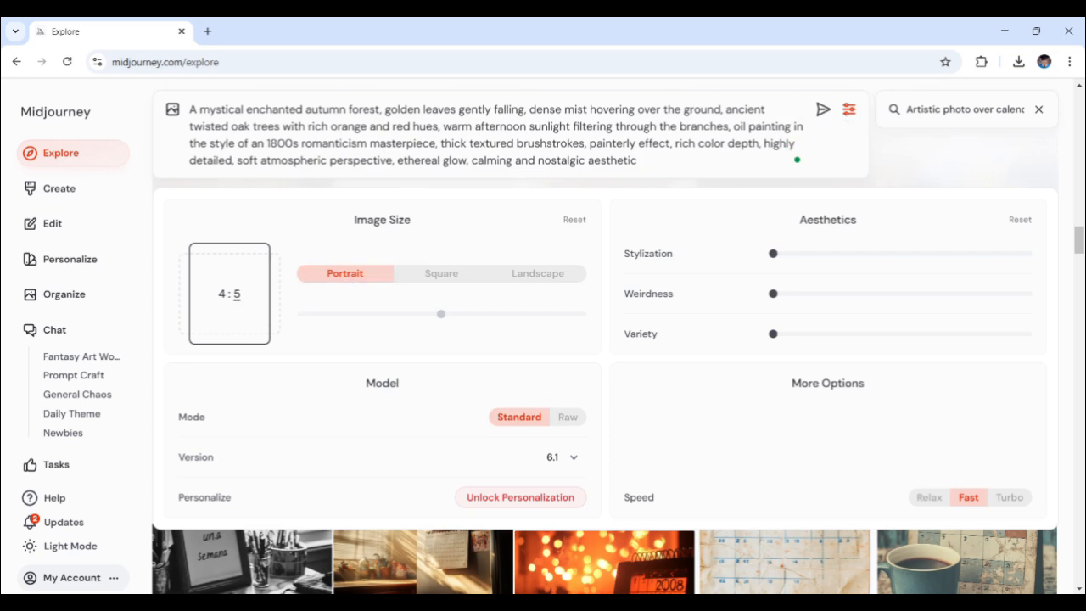
{"action": "double_click", "coordinate": [221, 293]}
{"action": "double_click", "coordinate": [237, 293]}
{"action": "left_click", "coordinate": [239, 294]}
{"action": "double_click", "coordinate": [237, 293]}
{"action": "type", "text": "3"}
{"action": "double_click", "coordinate": [237, 293]}
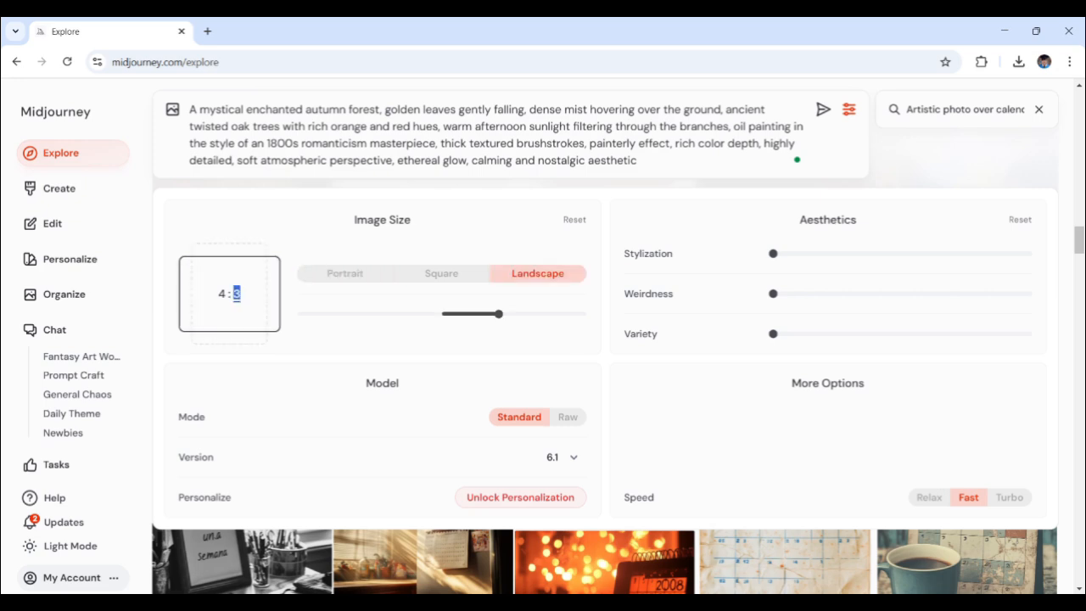
{"action": "type", "text": "5"}
{"action": "double_click", "coordinate": [236, 294]}
{"action": "left_click", "coordinate": [238, 294]}
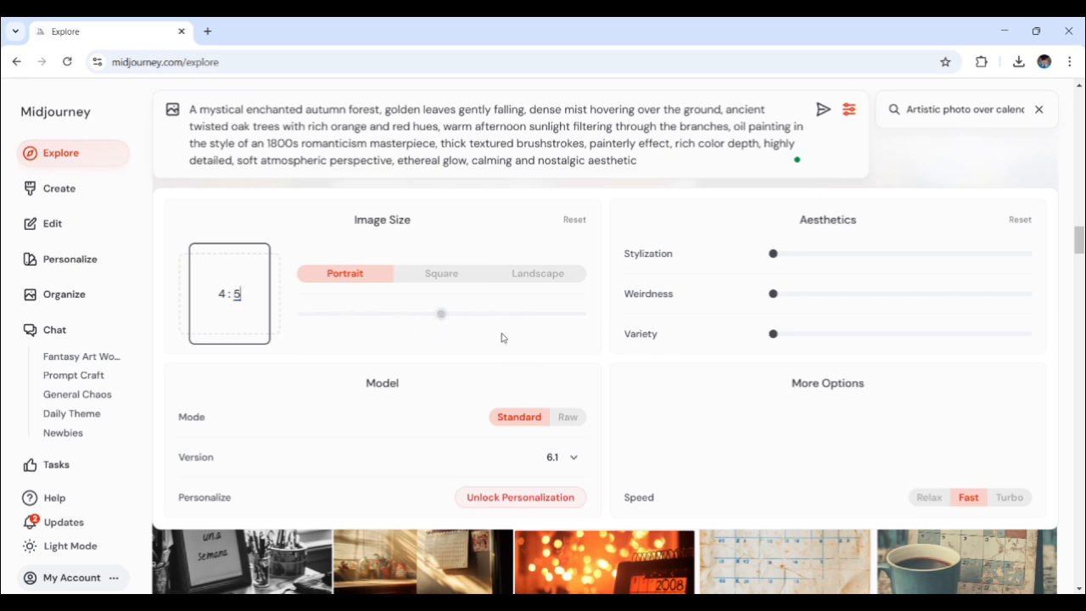
{"action": "left_click", "coordinate": [849, 114]}
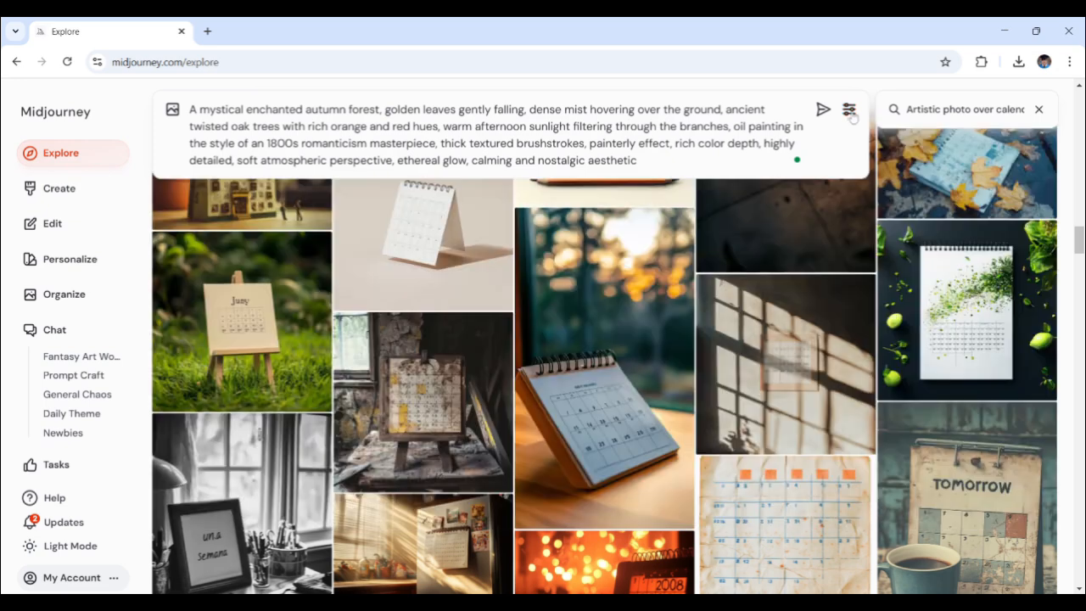
Submit the autumn forest prompt for generation and open the page of created images
{"action": "left_click", "coordinate": [638, 160]}
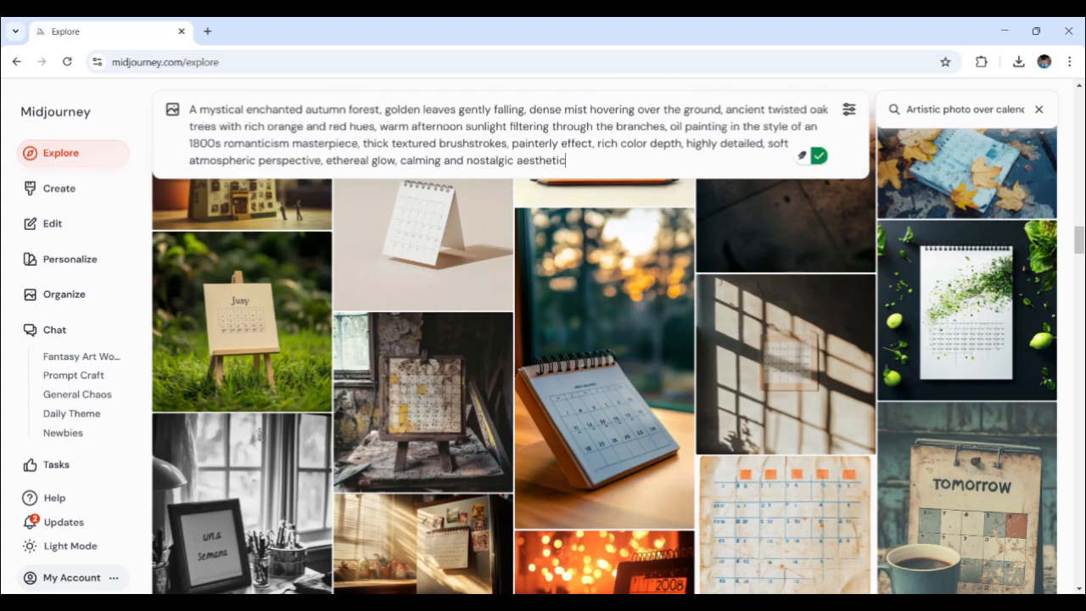
{"action": "key", "text": "Return"}
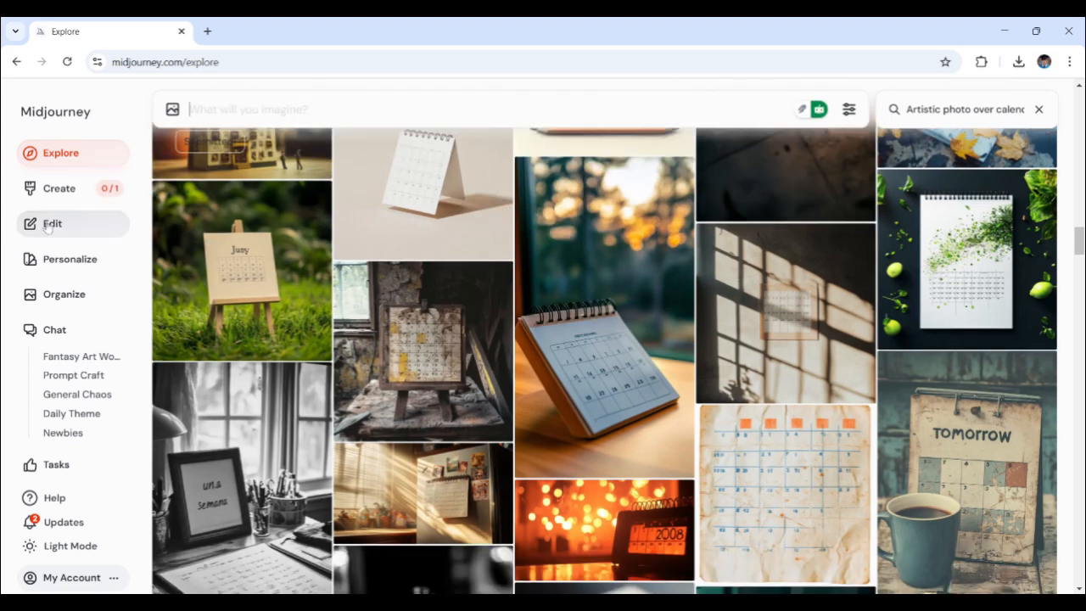
{"action": "left_click", "coordinate": [79, 188]}
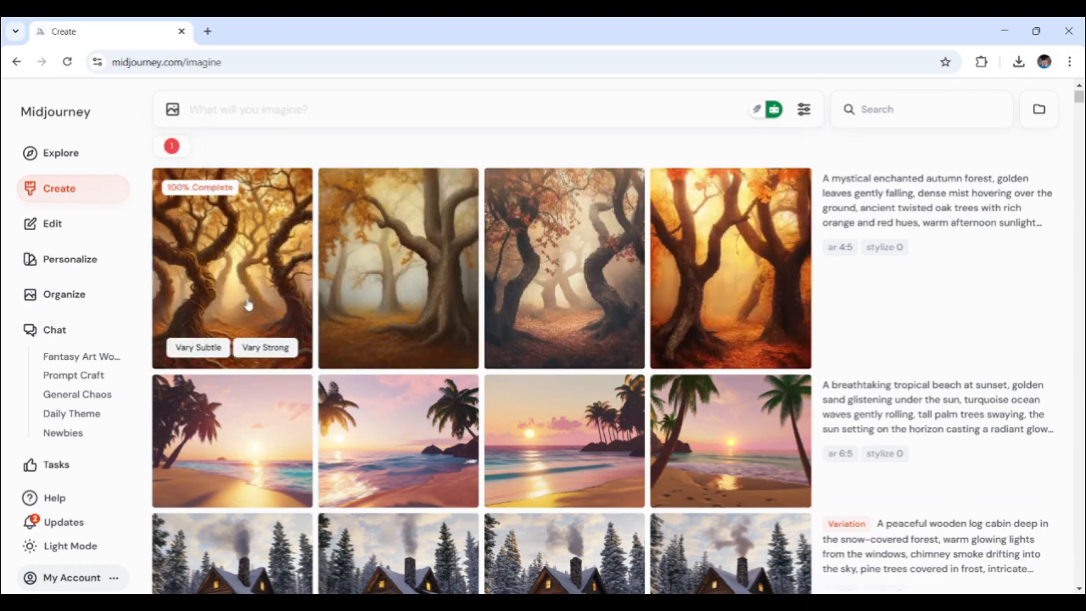
View each of the four generated autumn forest images at full size
{"action": "left_click", "coordinate": [238, 283]}
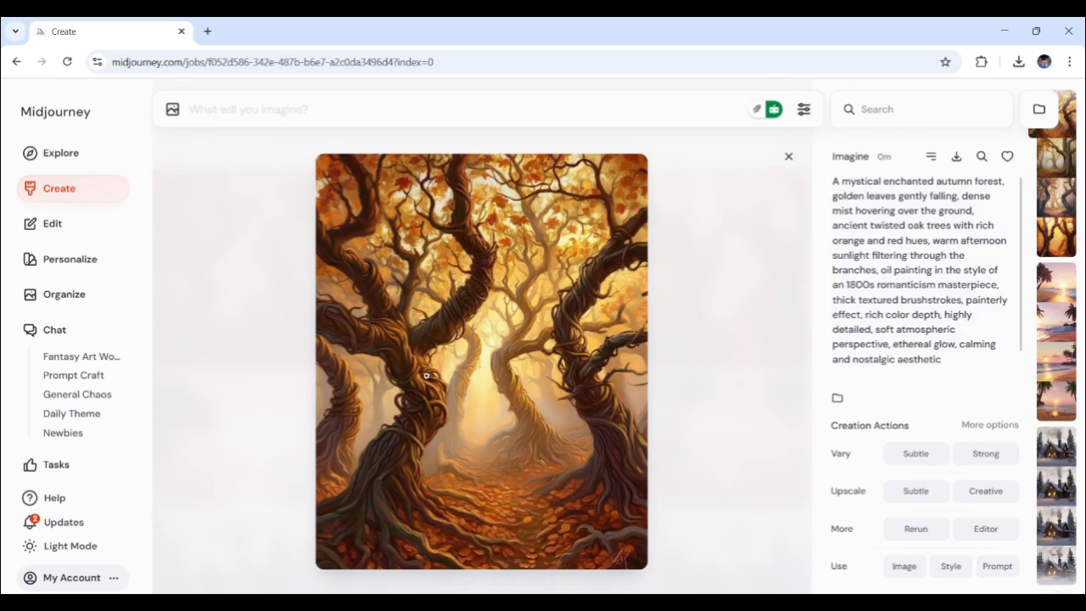
{"action": "left_click", "coordinate": [788, 158]}
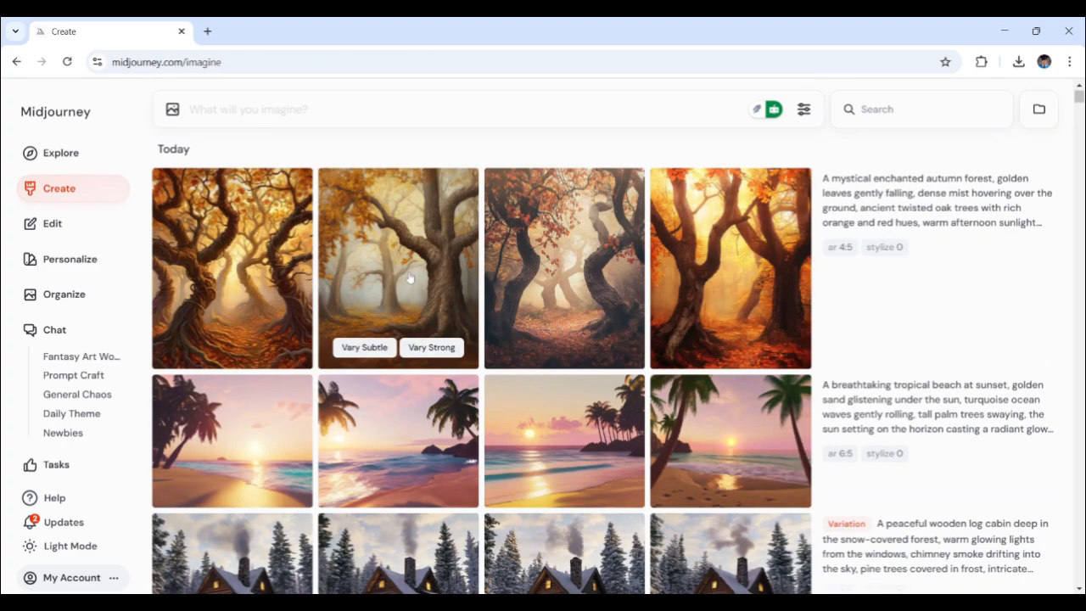
{"action": "left_click", "coordinate": [411, 278]}
{"action": "left_click", "coordinate": [788, 158]}
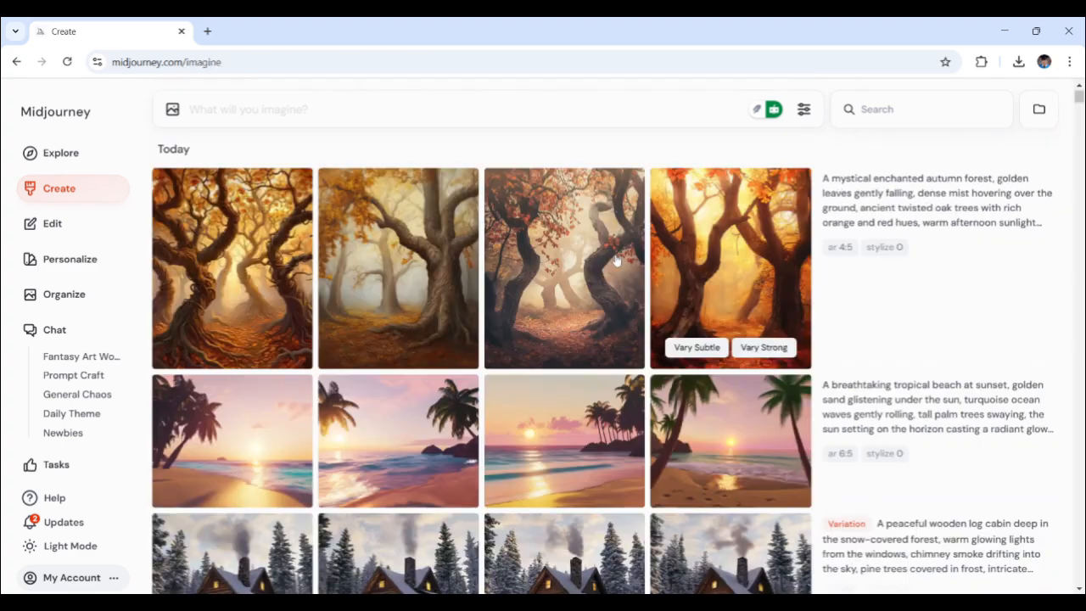
{"action": "left_click", "coordinate": [523, 283]}
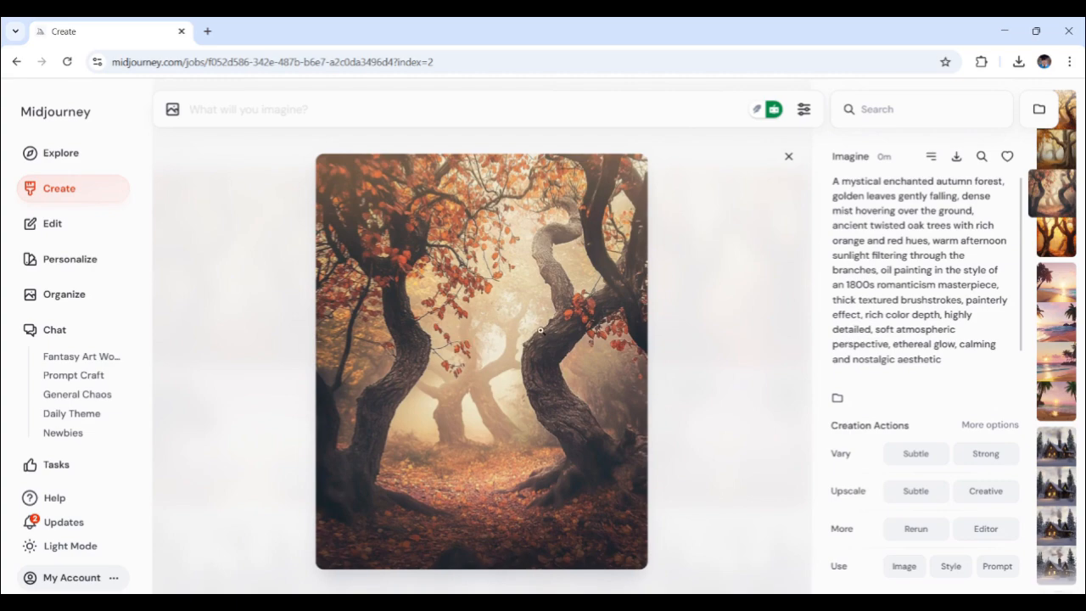
{"action": "left_click", "coordinate": [787, 157]}
{"action": "left_click", "coordinate": [729, 269]}
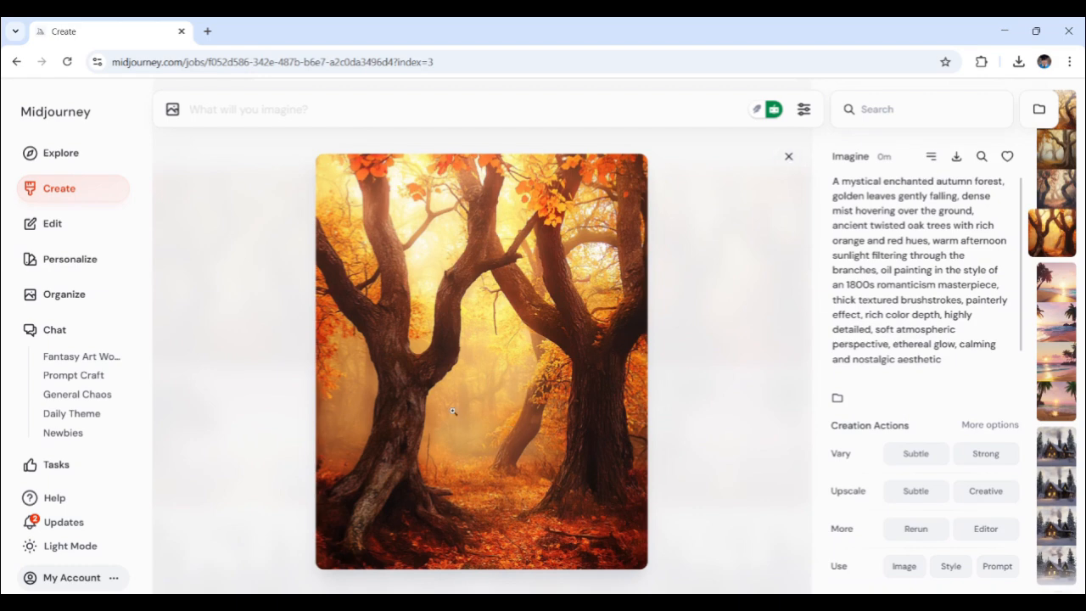
{"action": "left_click", "coordinate": [787, 157]}
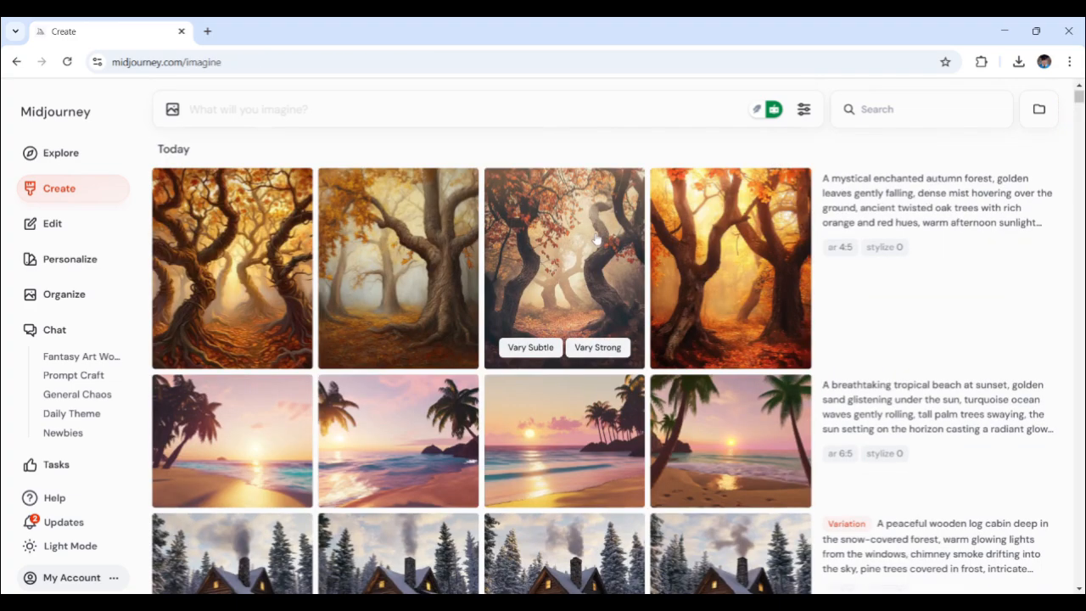
Re-examine the third, second and first autumn forest images at full size and browse the earlier creations below them
{"action": "left_click", "coordinate": [594, 239]}
{"action": "left_click", "coordinate": [787, 156]}
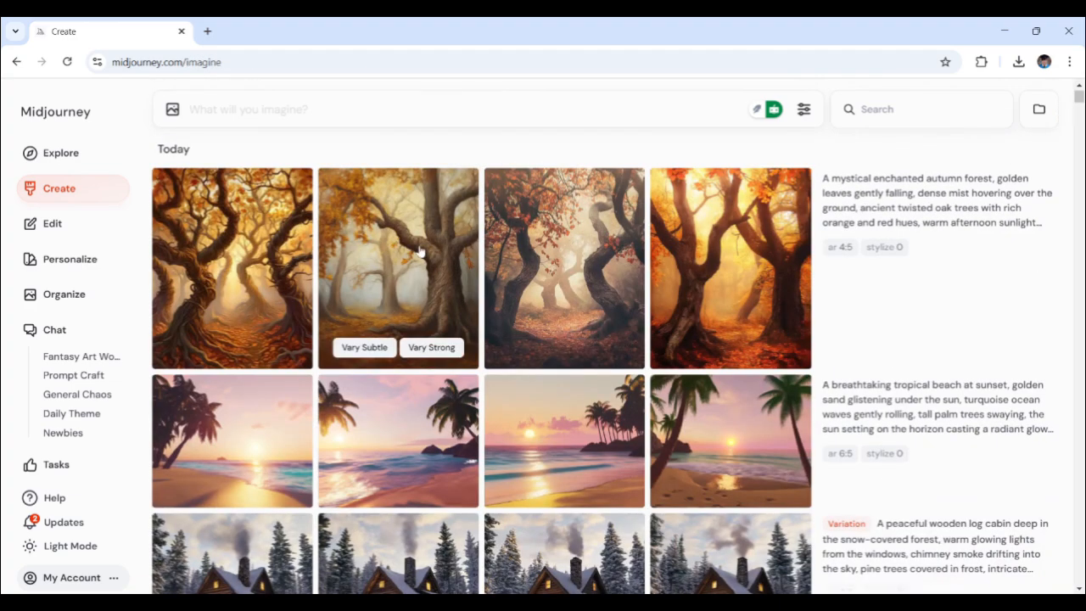
{"action": "left_click", "coordinate": [421, 249]}
{"action": "left_click", "coordinate": [788, 158]}
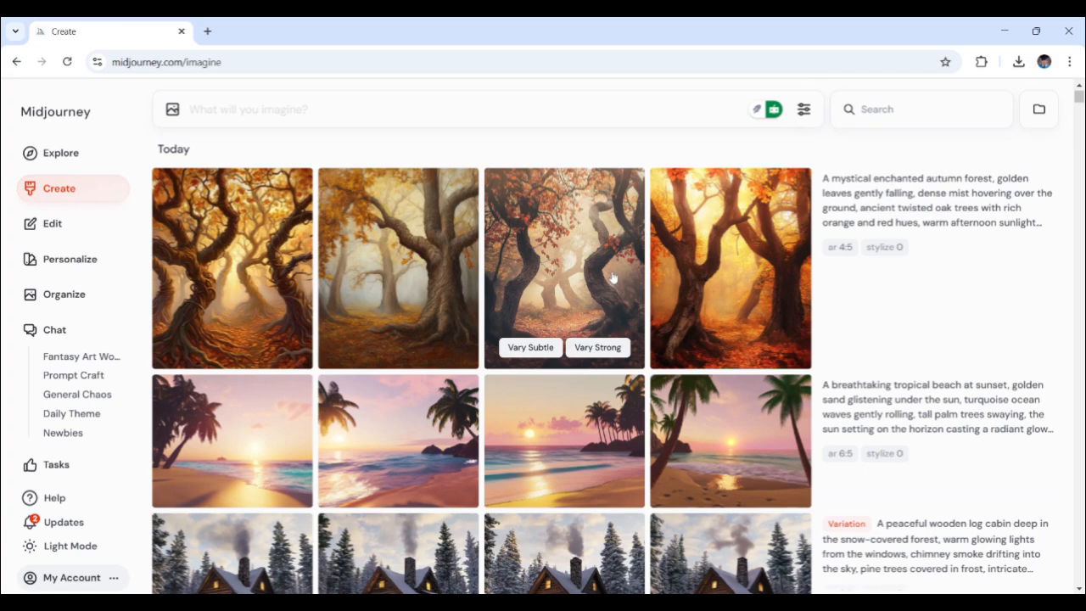
{"action": "left_click", "coordinate": [229, 282]}
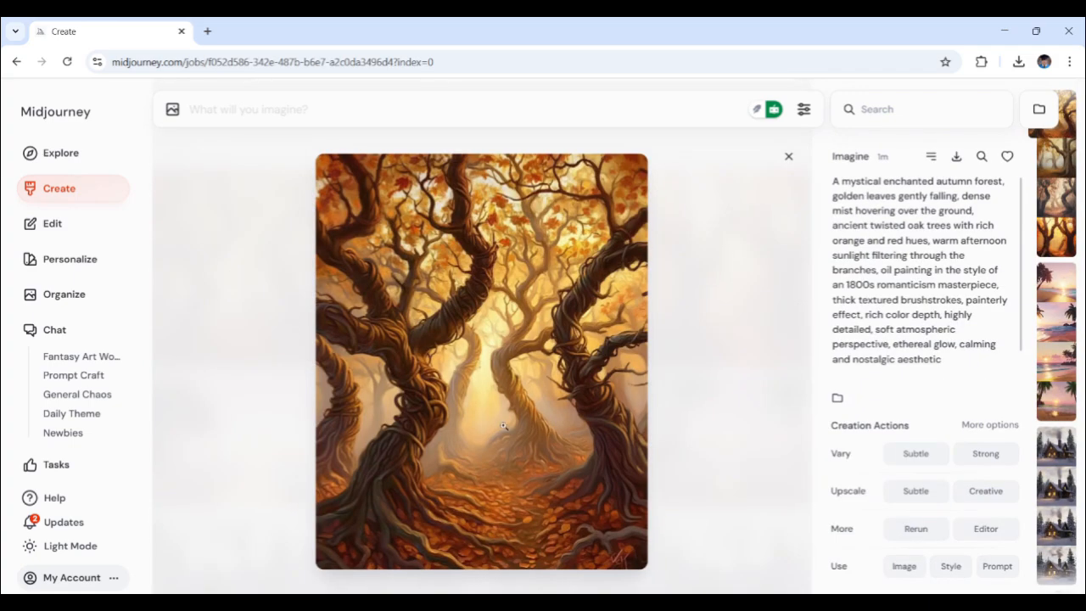
{"action": "left_click", "coordinate": [788, 157]}
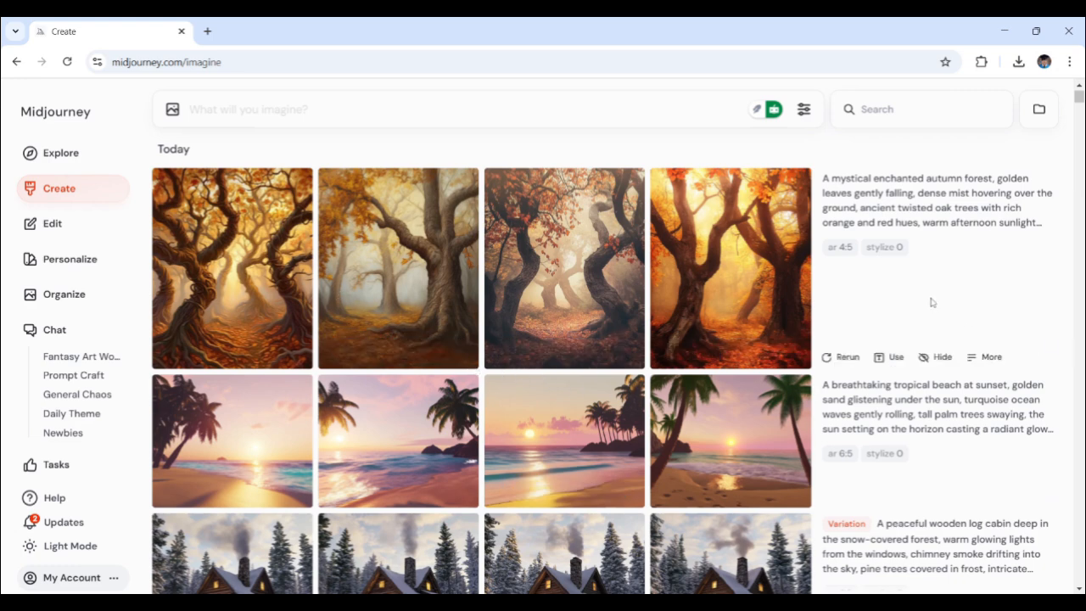
{"action": "scroll", "coordinate": [922, 326], "scroll_direction": "down", "scroll_amount": 2}
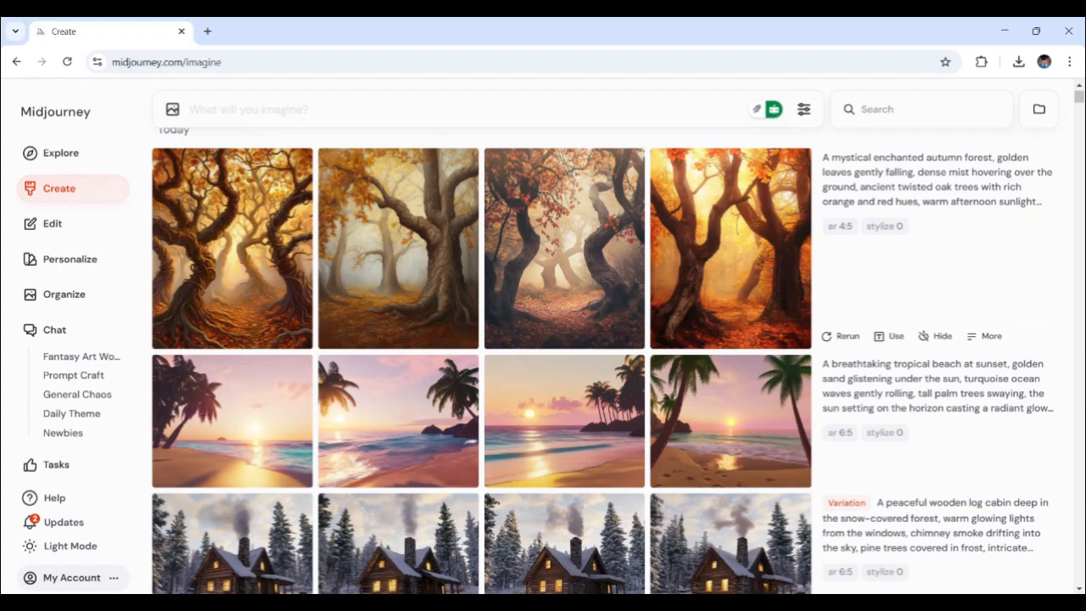
{"action": "scroll", "coordinate": [949, 384], "scroll_direction": "down", "scroll_amount": 3}
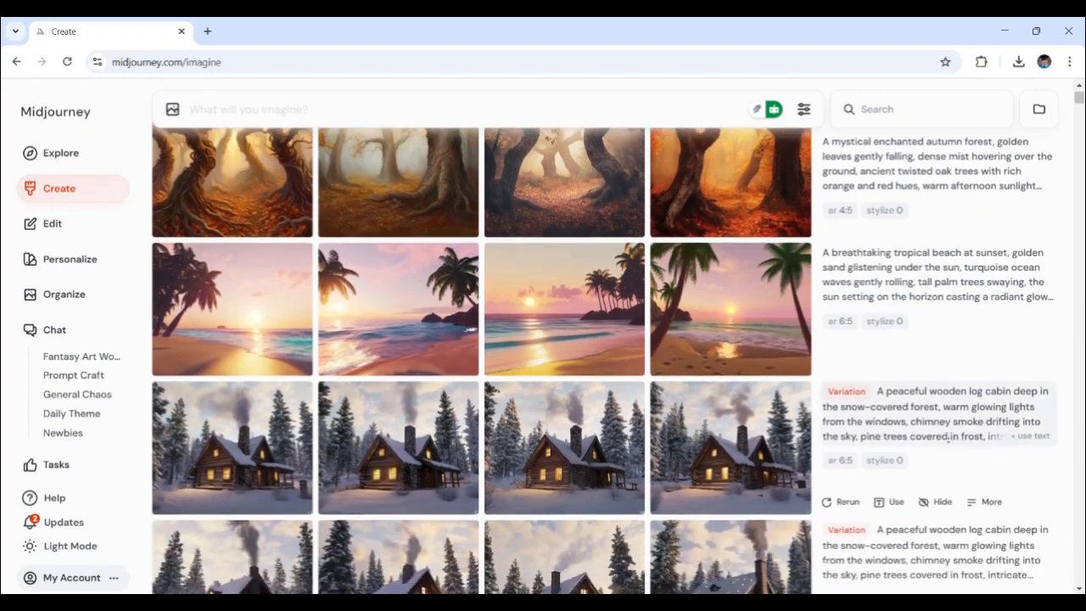